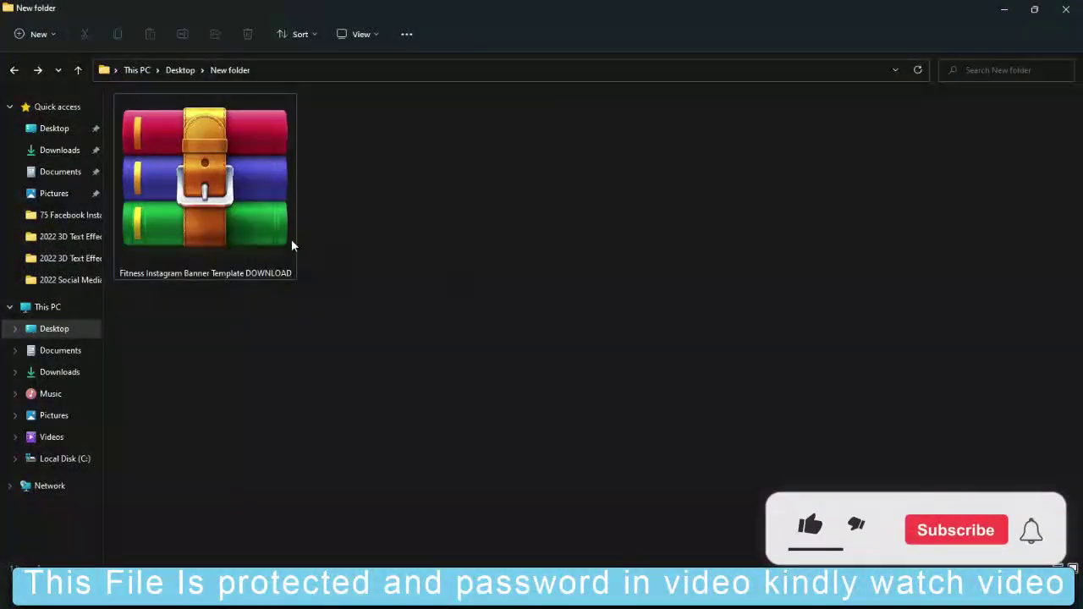
Step: Extract the password-protected RAR into a Fitness Instagram Banner Template DOWNLOAD folder, entering the archive password
left_click(285, 244)
right_click(285, 272)
left_click(315, 428)
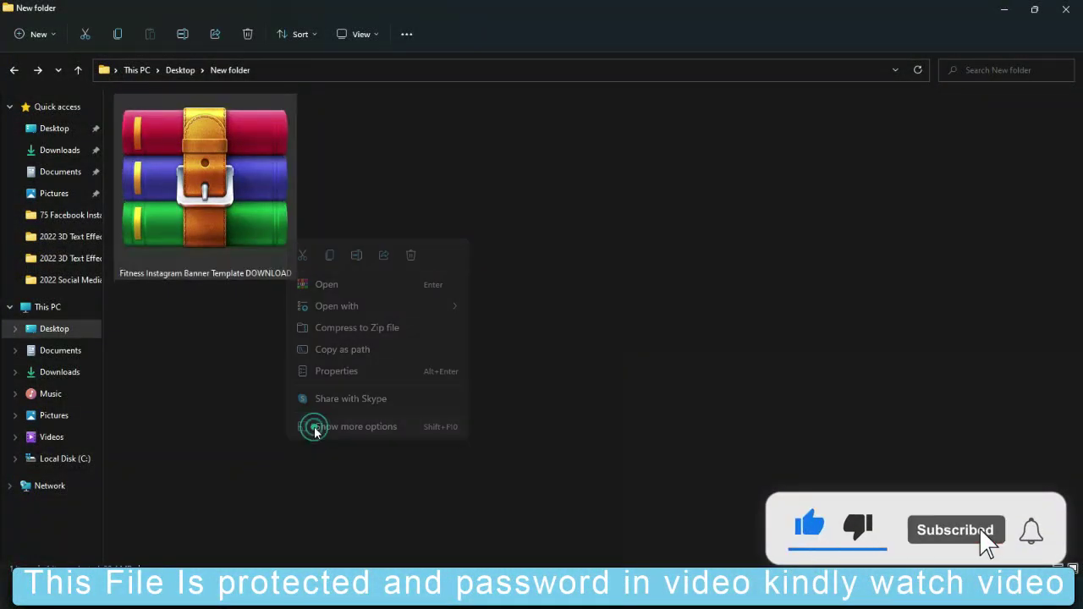
left_click(361, 187)
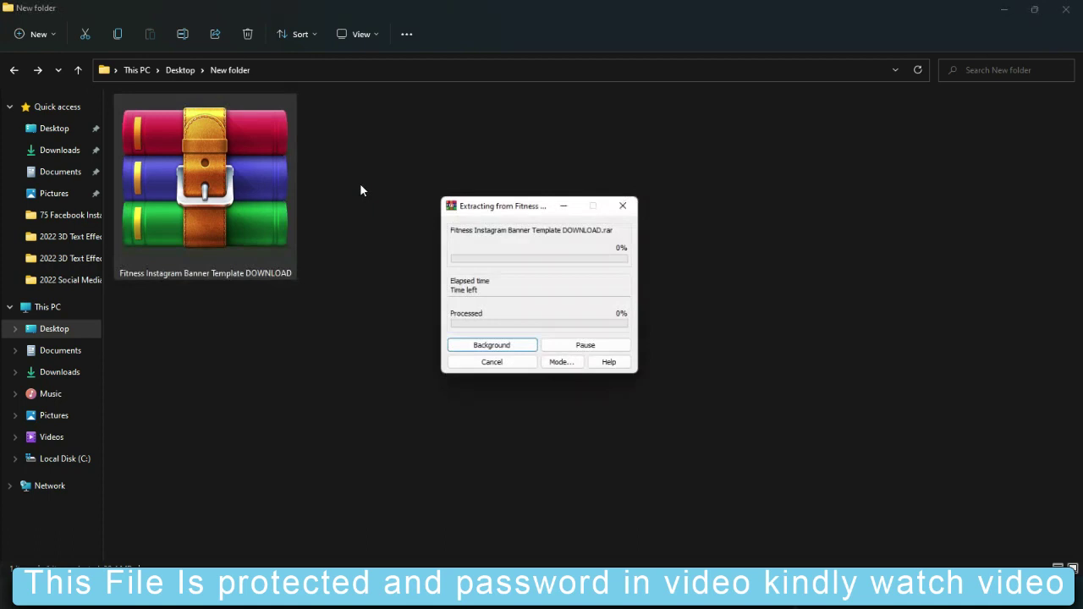
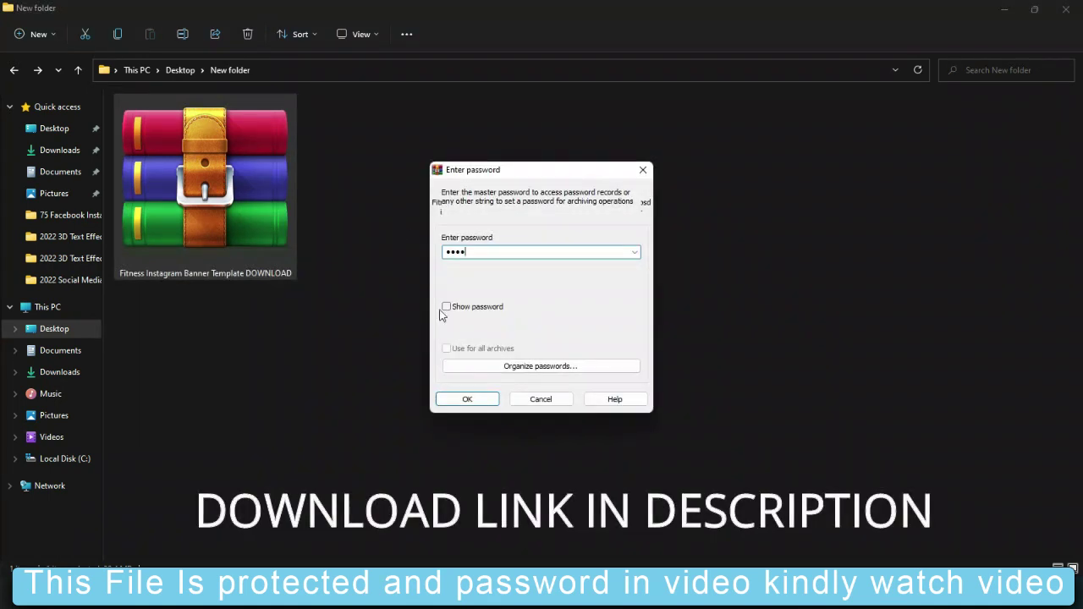
left_click(455, 400)
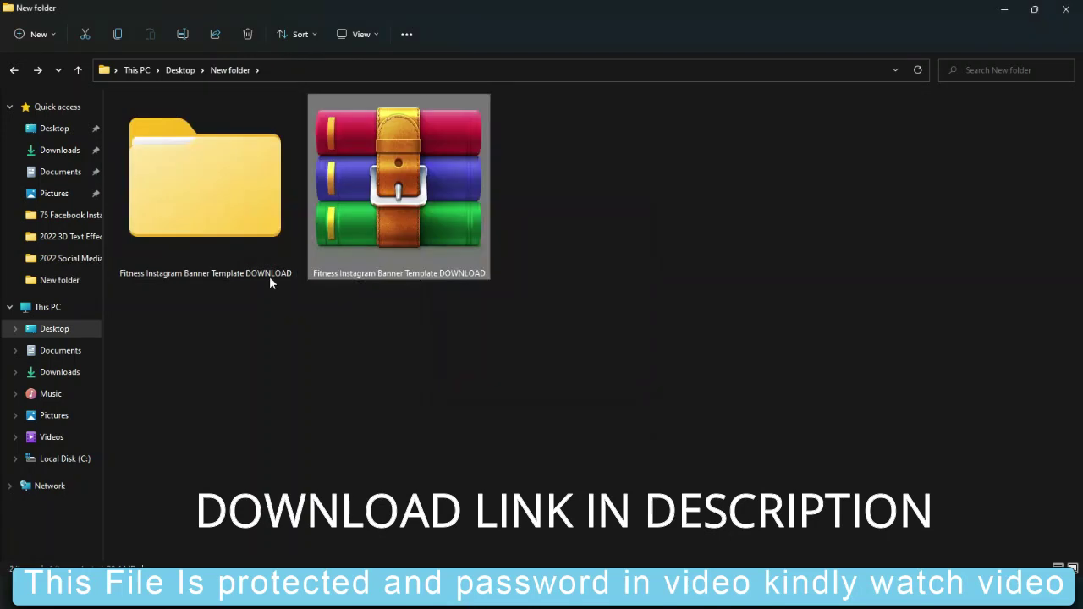
Step: Open the extracted template folder and show its contents as extra large icons
double_click(230, 203)
left_click(356, 34)
left_click(345, 66)
Step: Go into Fitness_Instagram_Banner_Pack, view the banners as extra large thumbnails, and pick 1200x1200px-1
double_click(284, 217)
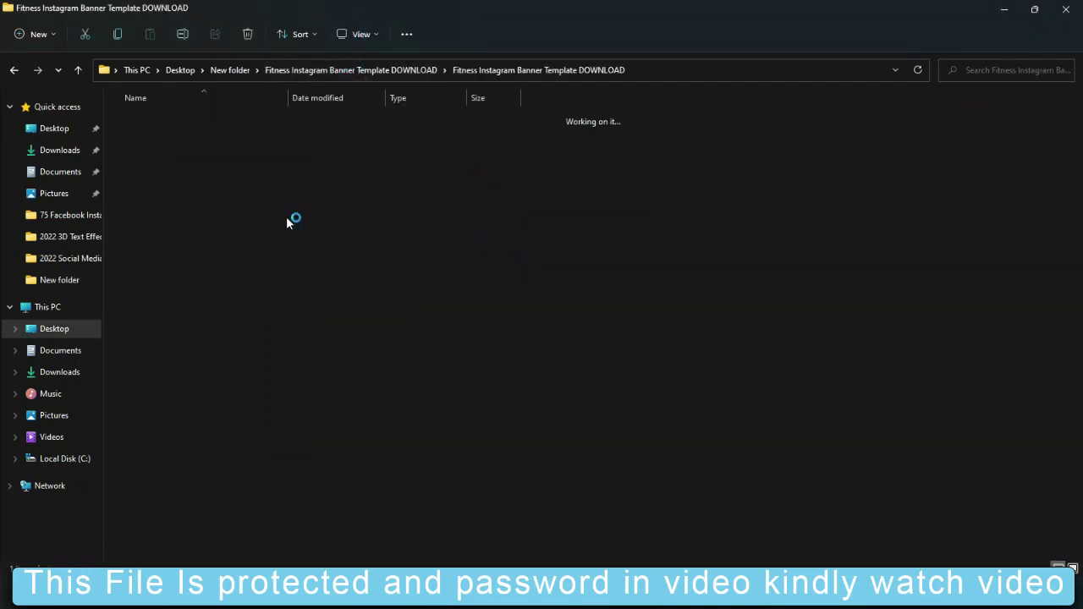
double_click(216, 119)
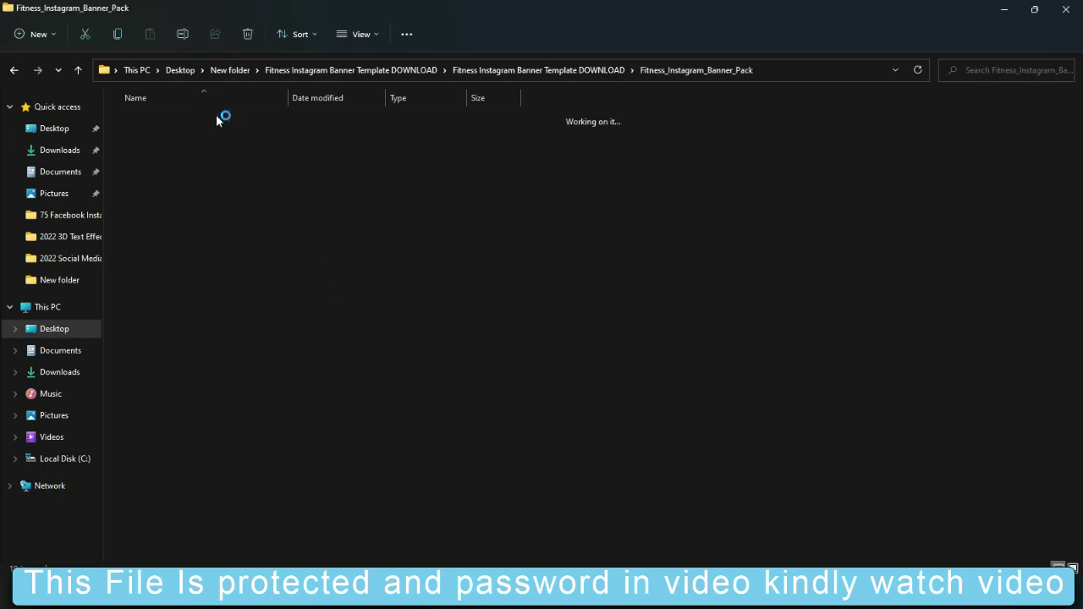
left_click(362, 38)
left_click(375, 68)
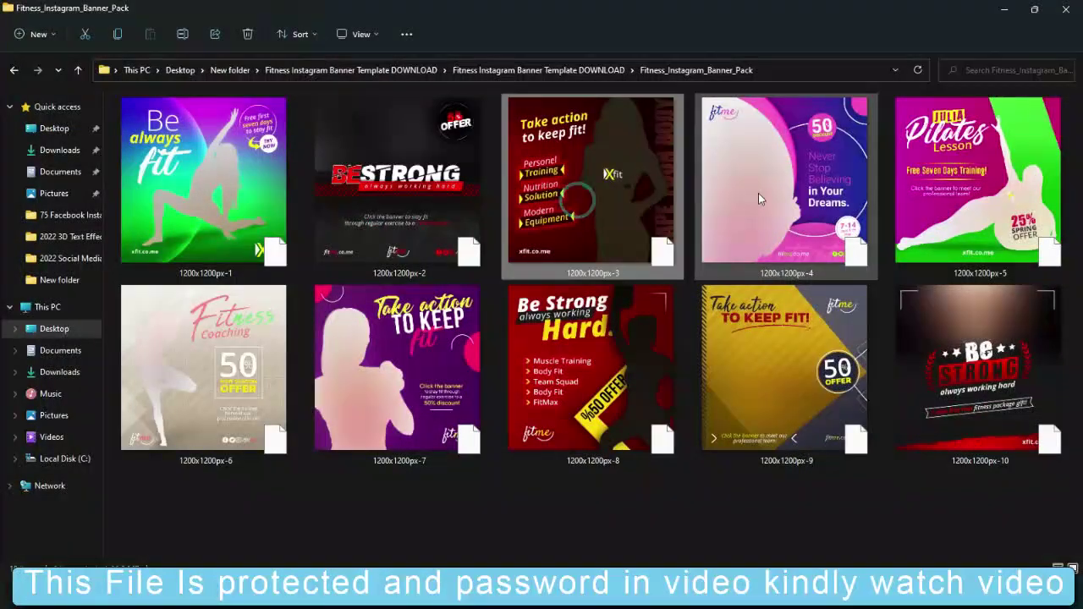
mouse_move(786, 181)
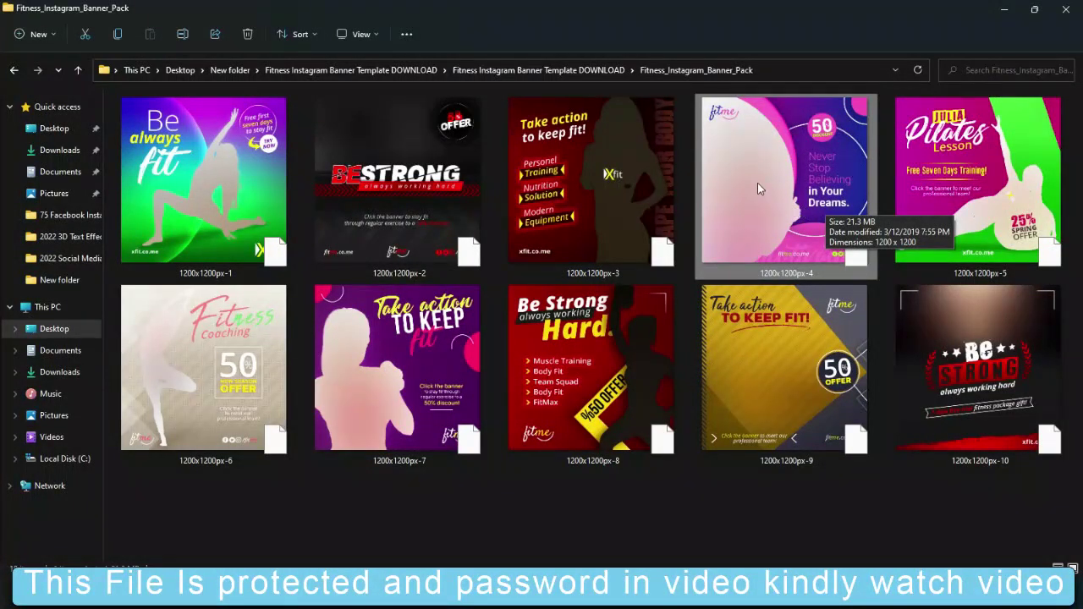
left_click(254, 225)
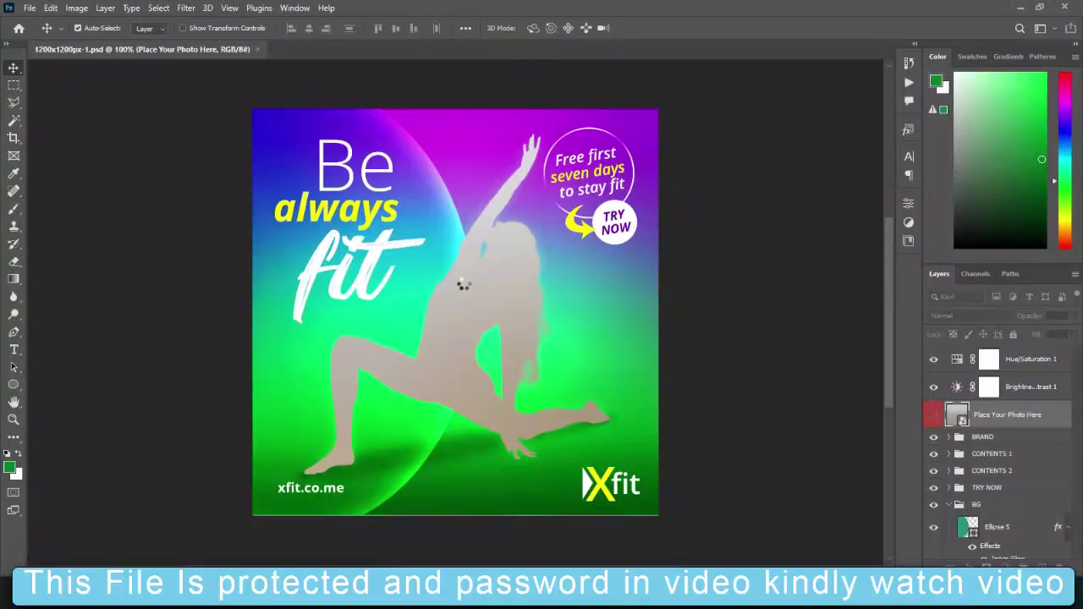
Step: Open the banner's Place Your Photo Here smart object as its own tab, checking the CONTENTS 2 silhouette
left_click(468, 291)
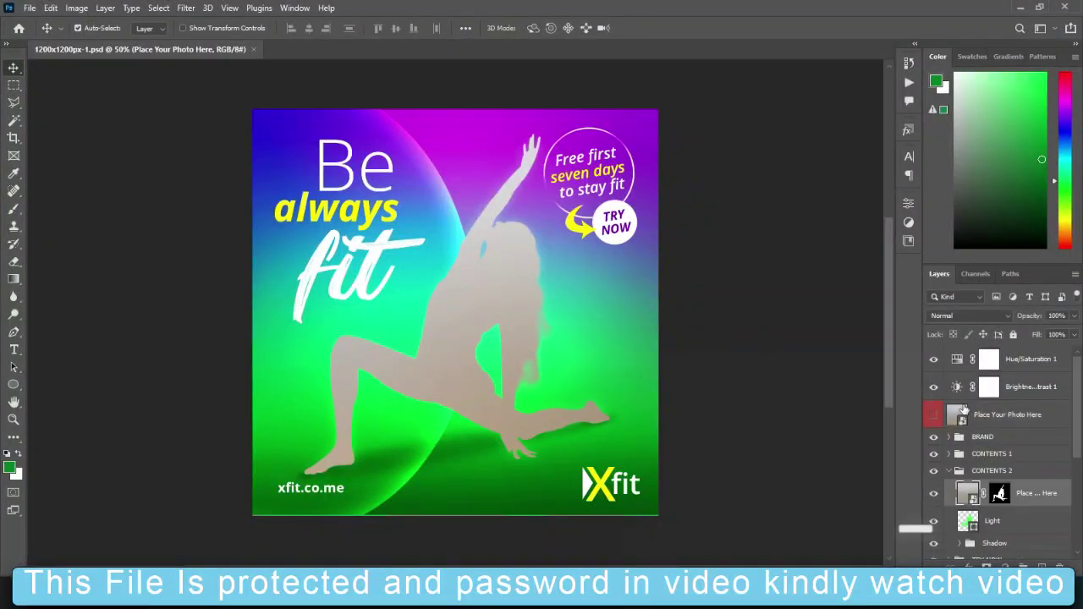
left_click(962, 418)
double_click(957, 415)
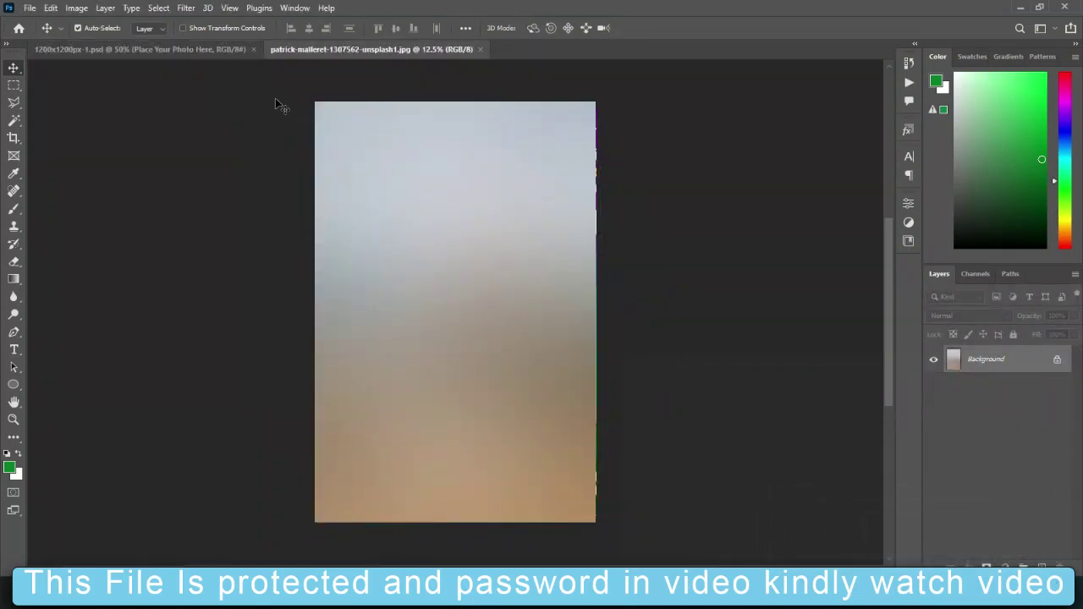
left_click(224, 52)
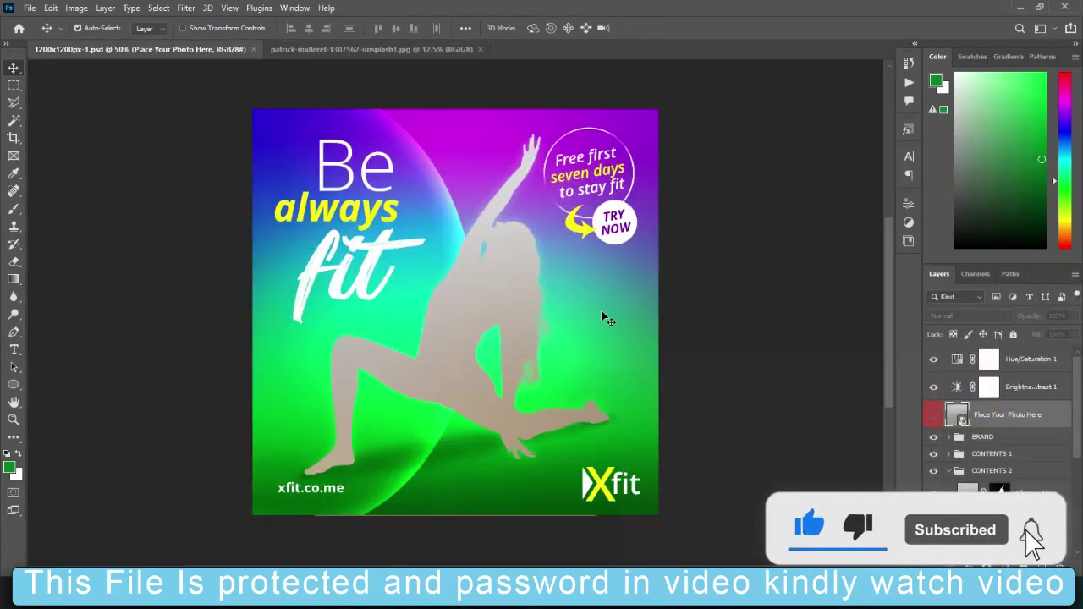
left_click(522, 315)
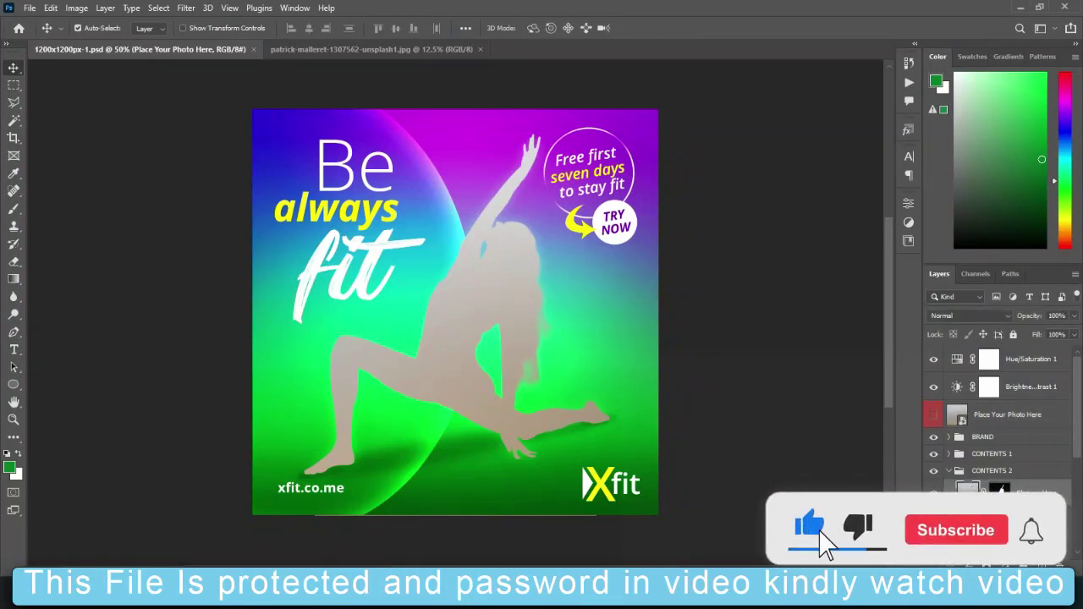
key("ctrl+Tab")
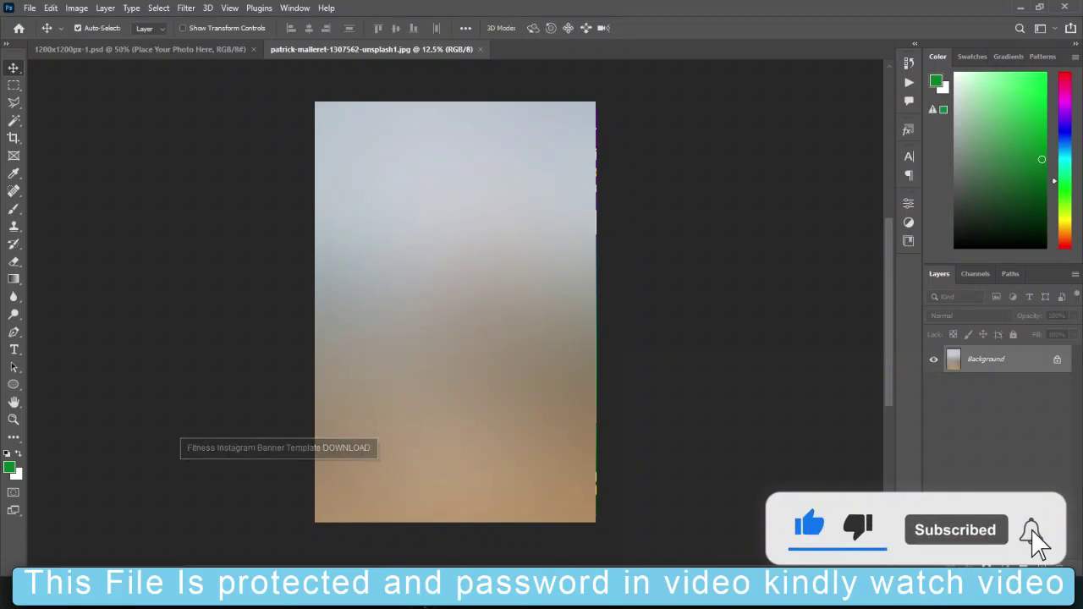
Step: Bring New folder (2) forward and look over the pexels-daniel-ponomarev and pexels-harry-shelton photos
left_click(567, 521)
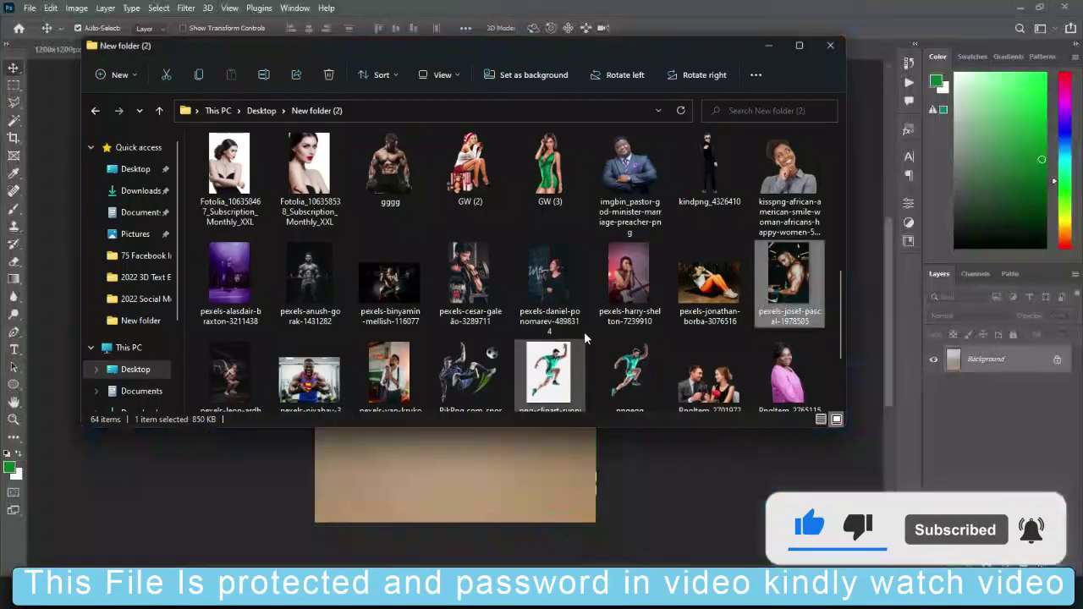
left_click(550, 292)
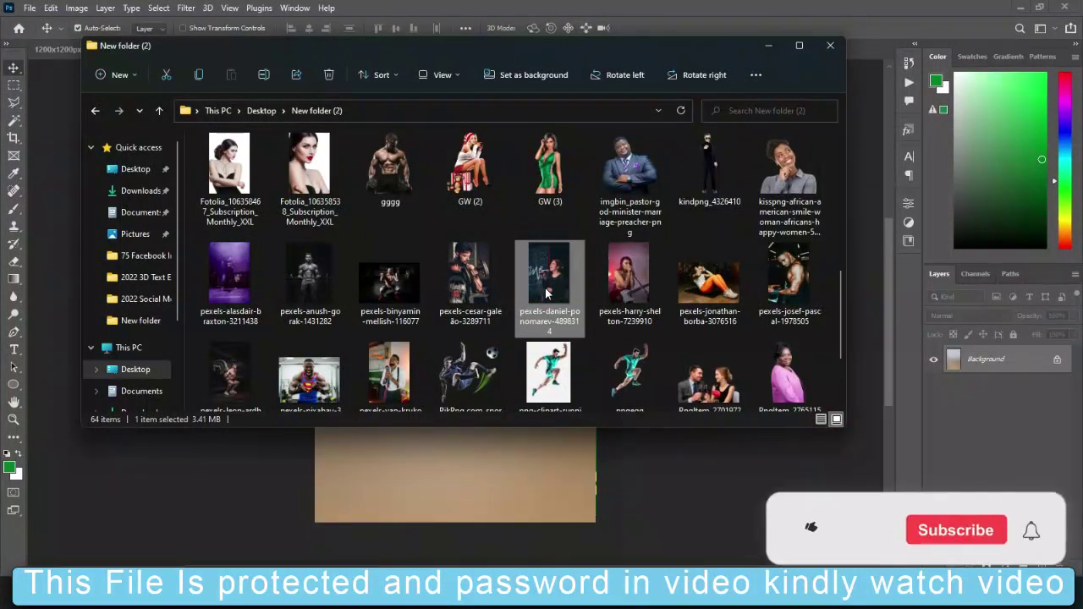
left_click(614, 285)
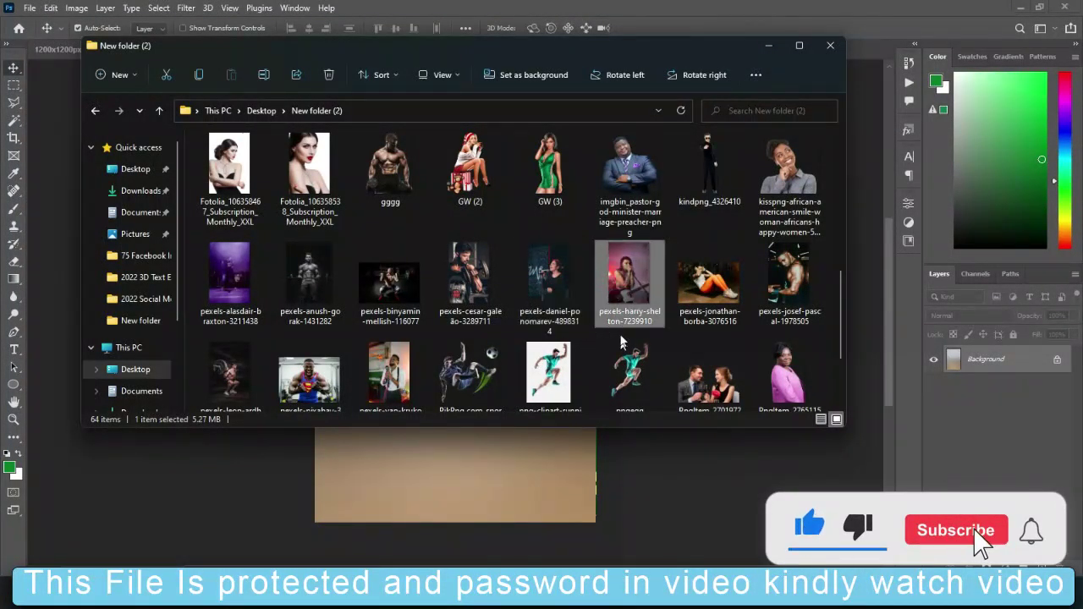
left_click(550, 287)
scroll(558, 313, "down", 2)
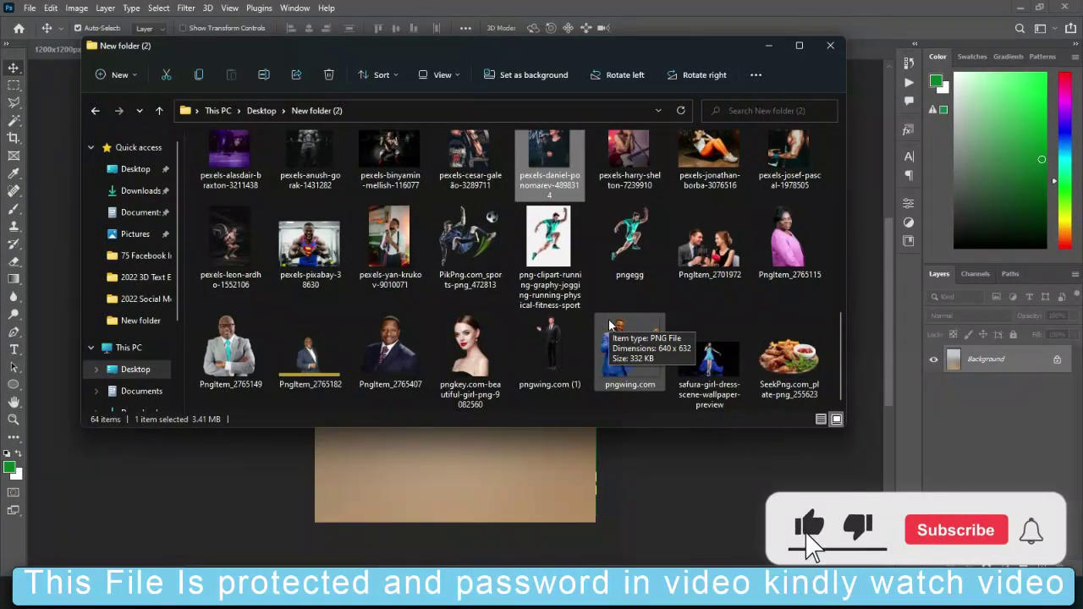
scroll(666, 299, "up", 2)
scroll(666, 298, "down", 2)
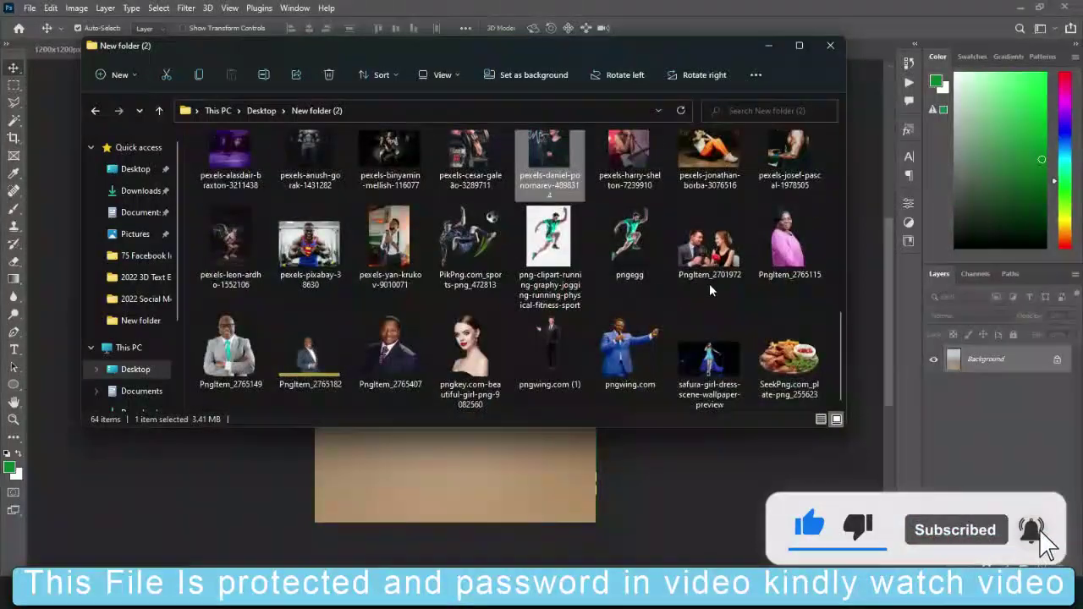
scroll(709, 290, "up", 2)
Step: Compare kindpng_4326410, pexels-anush-gorak, PngItem_2701972 and other images, then select GW (2)
left_click(702, 169)
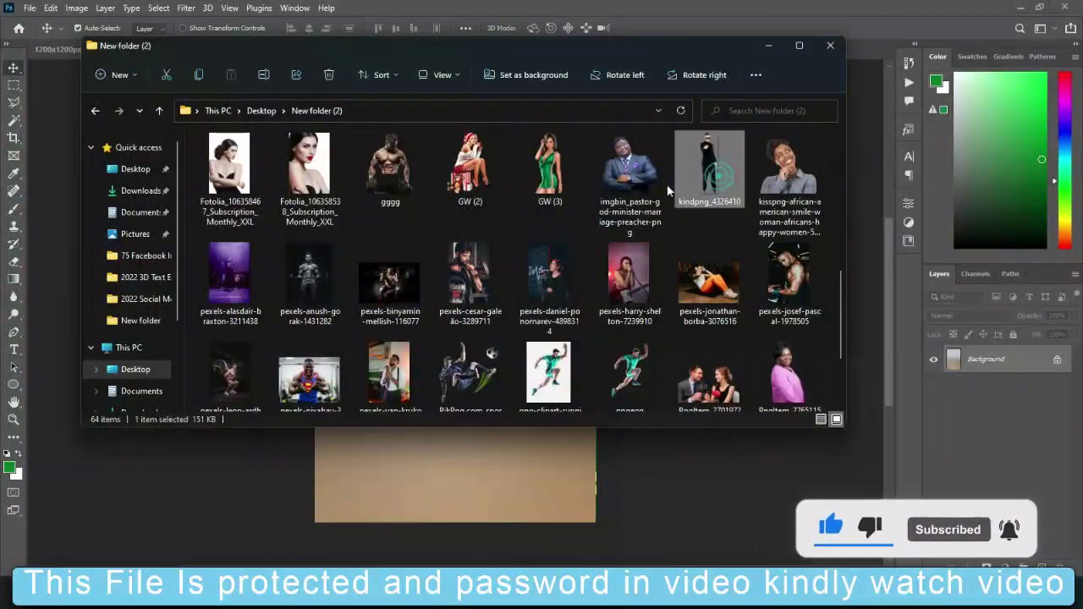
left_click(470, 169)
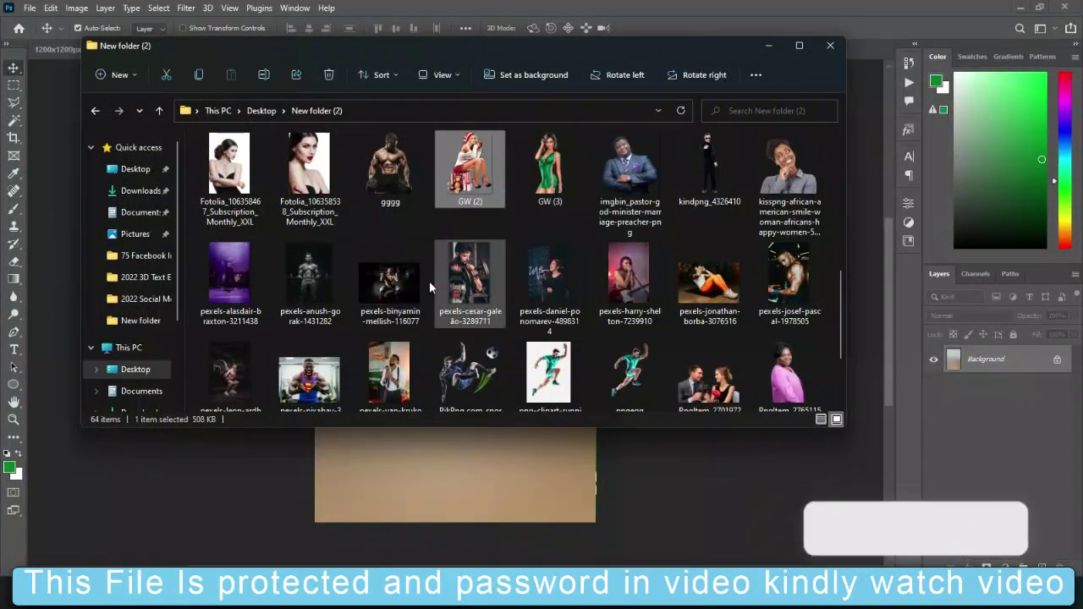
left_click(319, 281)
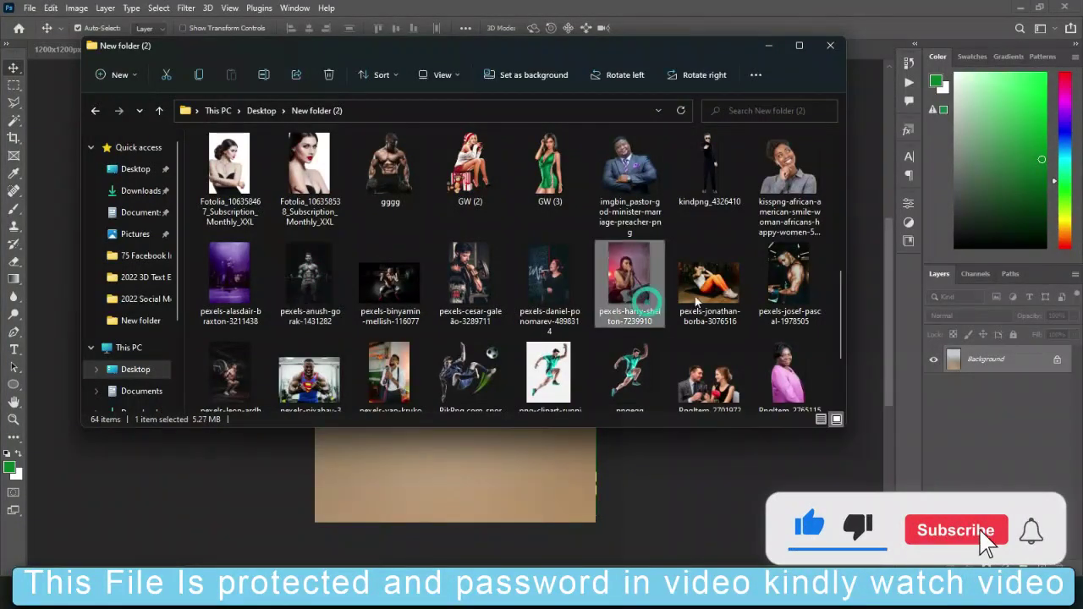
left_click(719, 380)
key("Right")
key("Up")
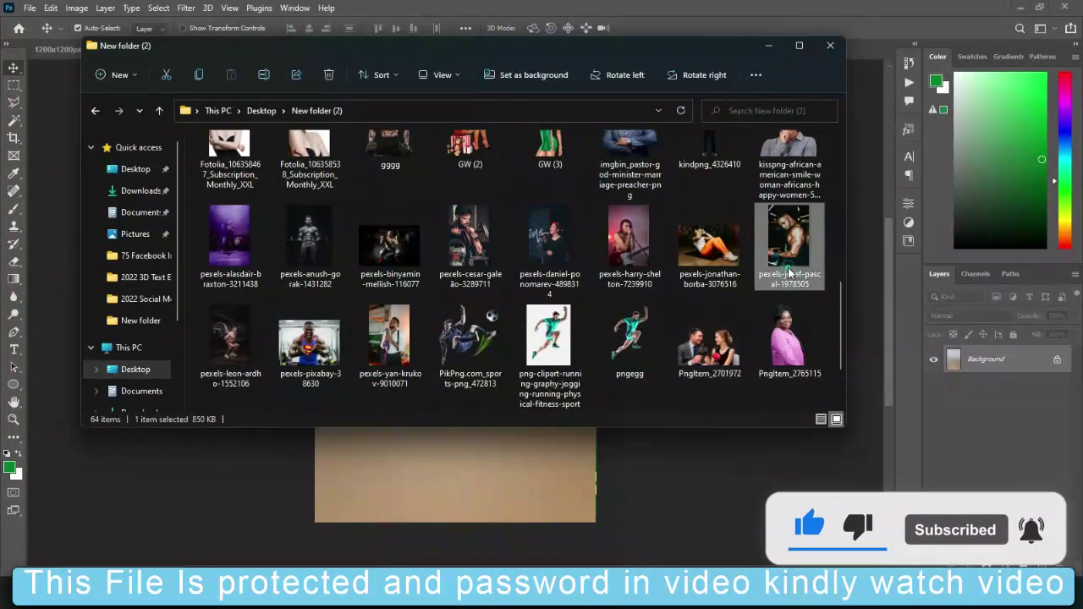
scroll(668, 368, "down", 1)
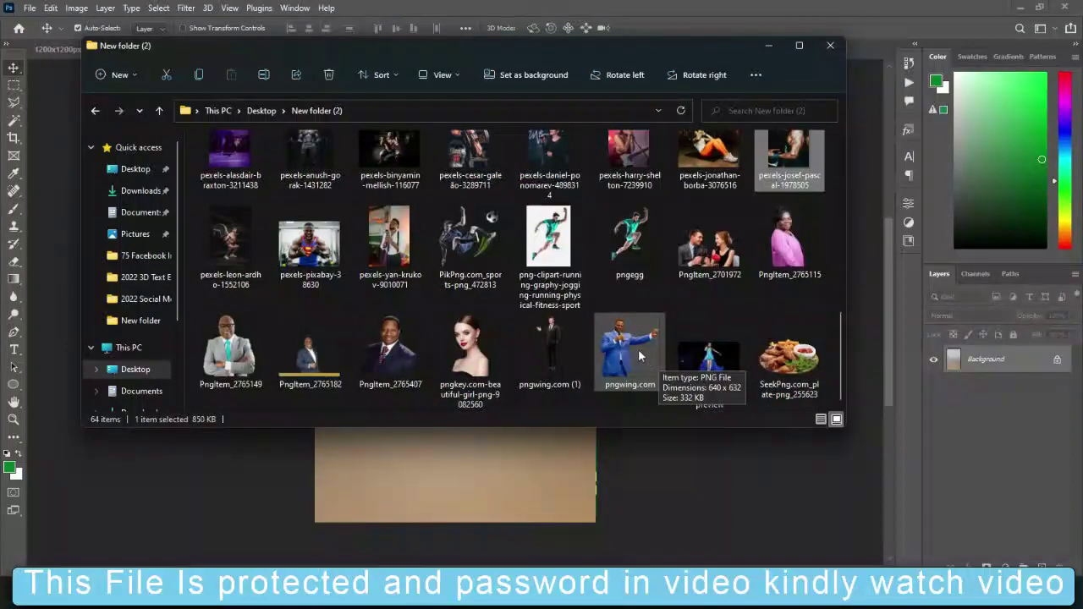
scroll(630, 345, "up", 3)
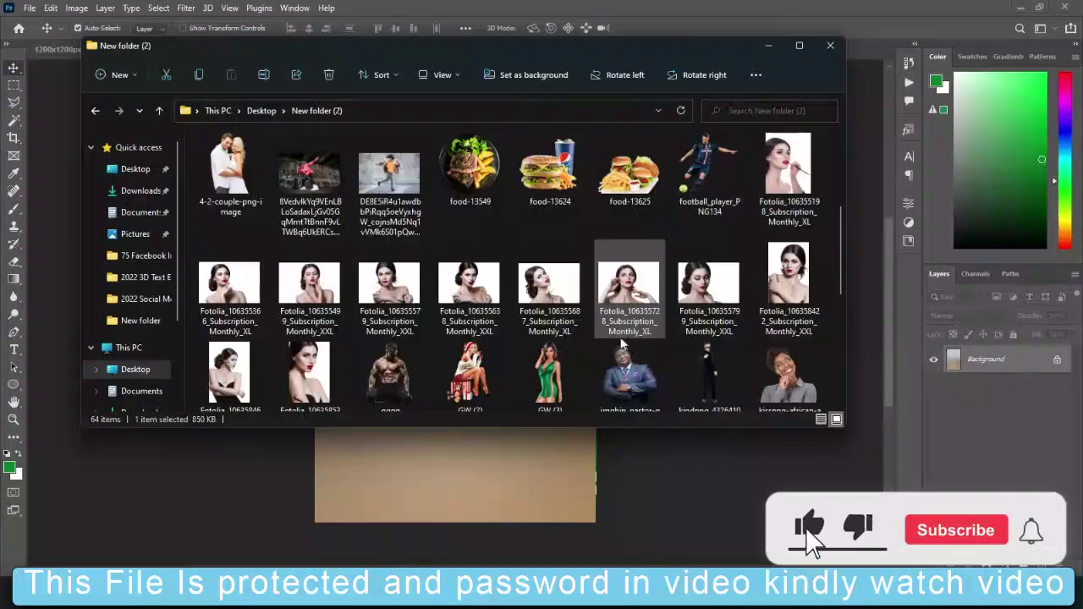
scroll(573, 318, "down", 2)
scroll(573, 317, "up", 2)
left_click(495, 381)
scroll(497, 383, "down", 1)
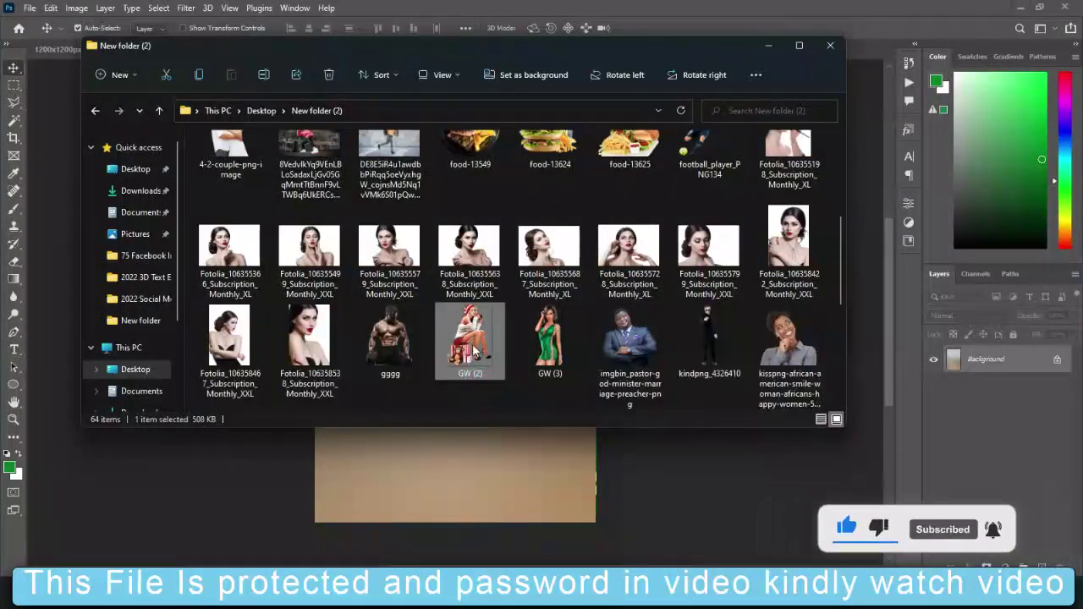
Step: Place GW (2) into the placeholder photo, enlarge it to fill the canvas, and flip it horizontally
left_click_drag(474, 347, 445, 457)
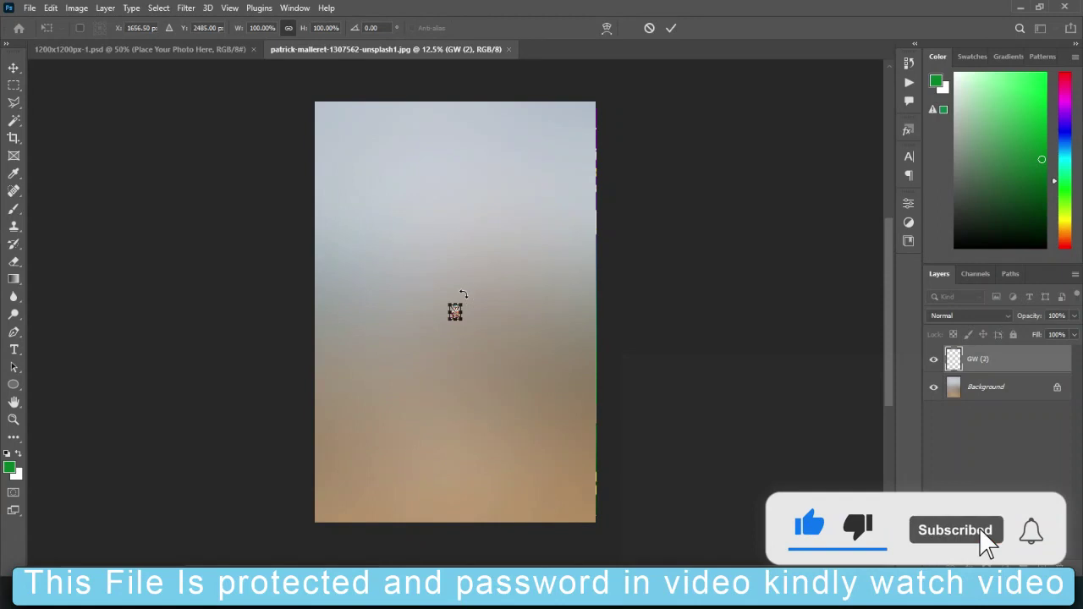
mouse_move(475, 175)
left_mouse_down()
mouse_move(458, 519)
mouse_move(456, 496)
left_mouse_up()
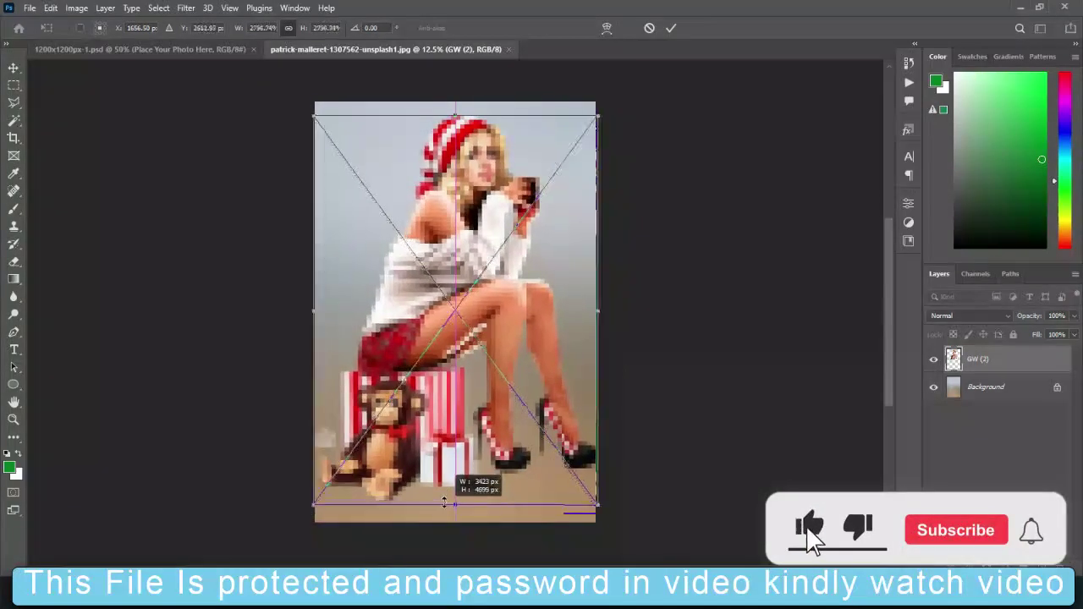
right_click(544, 370)
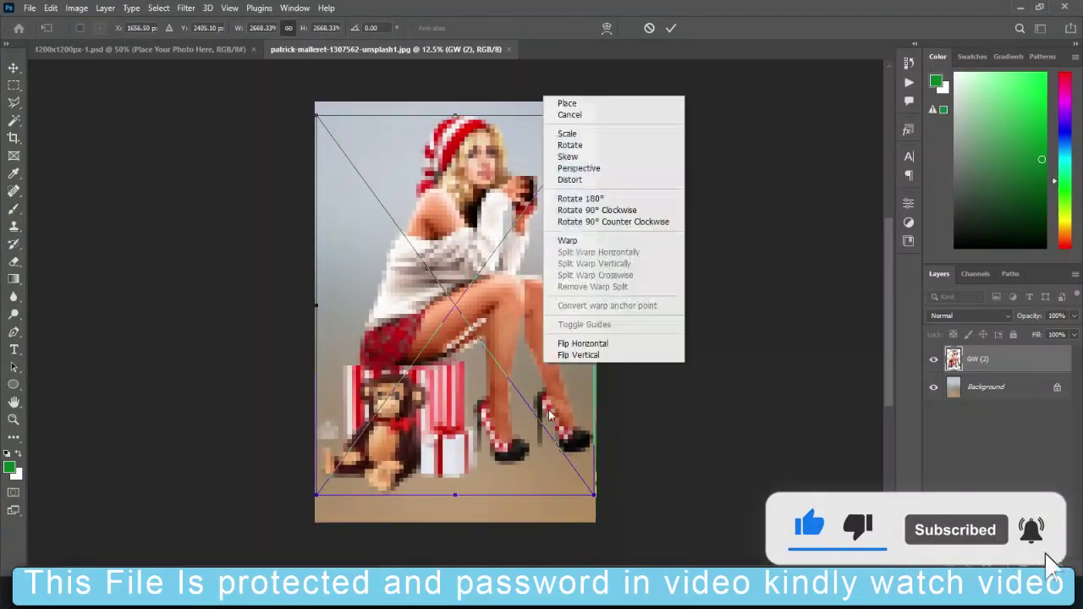
left_click(574, 344)
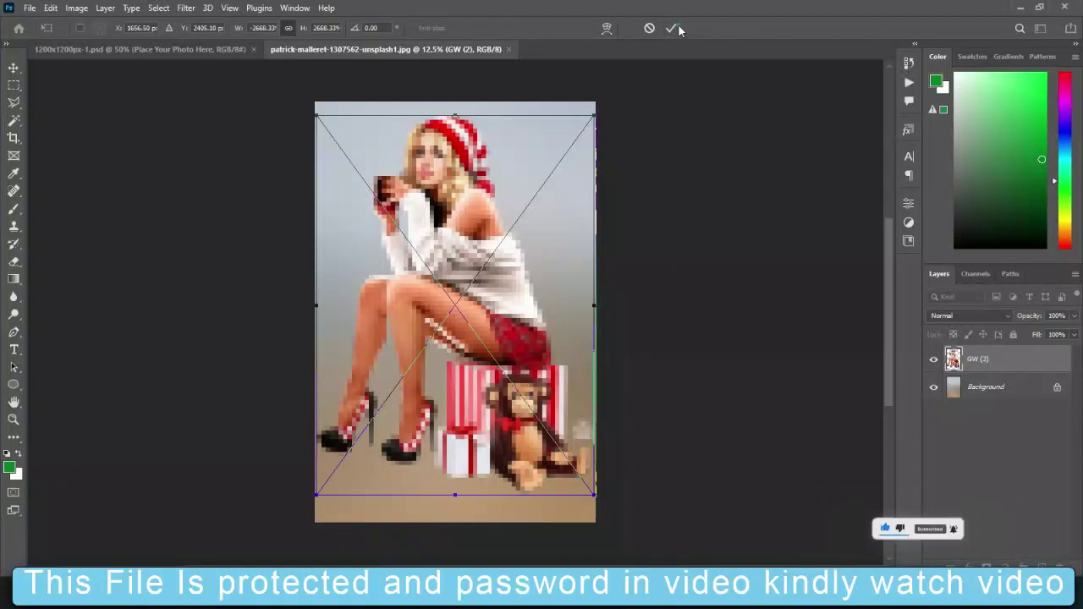
key("Return")
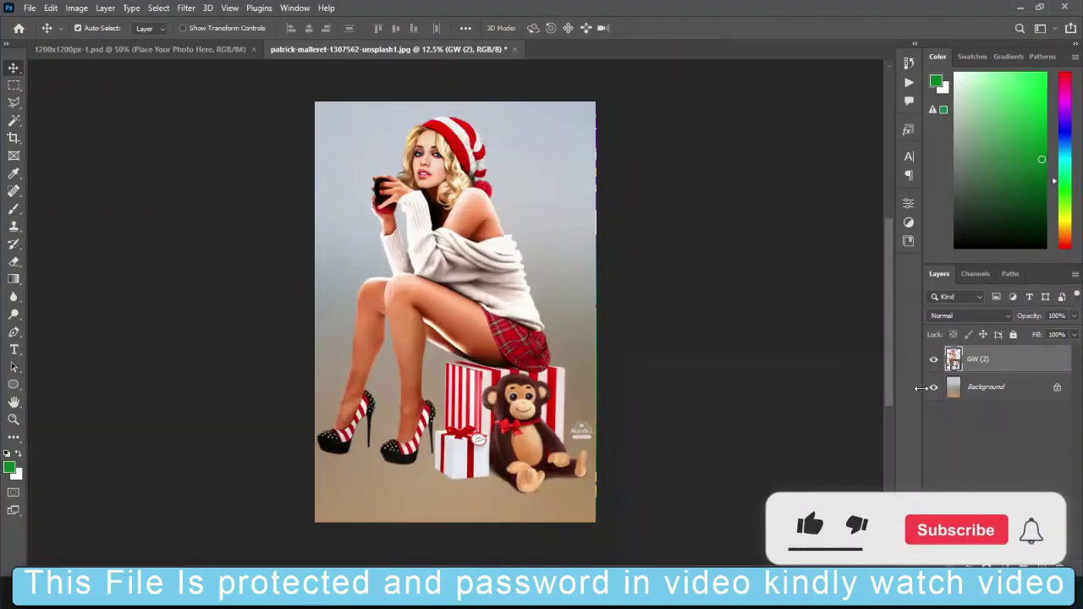
Step: Hide the photo's Background layer, cancel saving on close, and return to the Be always fit poster
left_click(935, 393)
left_click(936, 391)
left_click(516, 49)
left_click(485, 225)
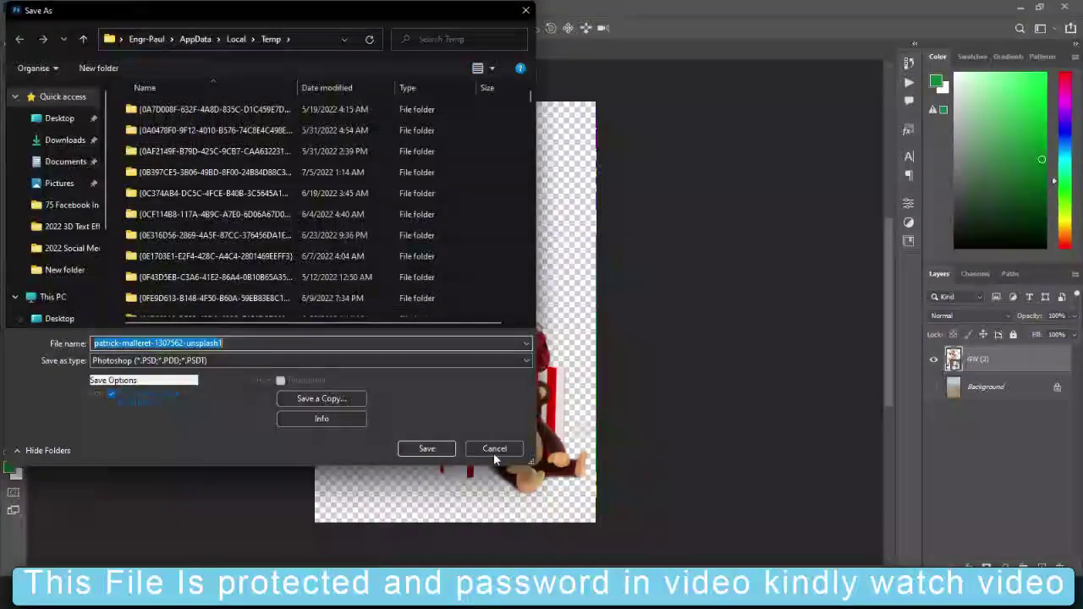
left_click(494, 450)
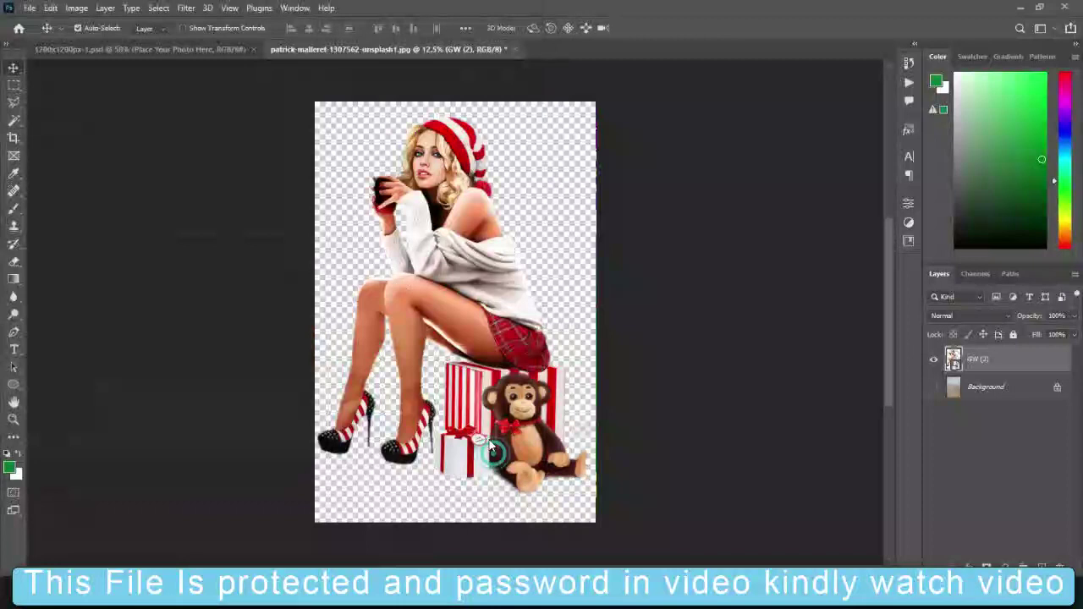
left_click(191, 49)
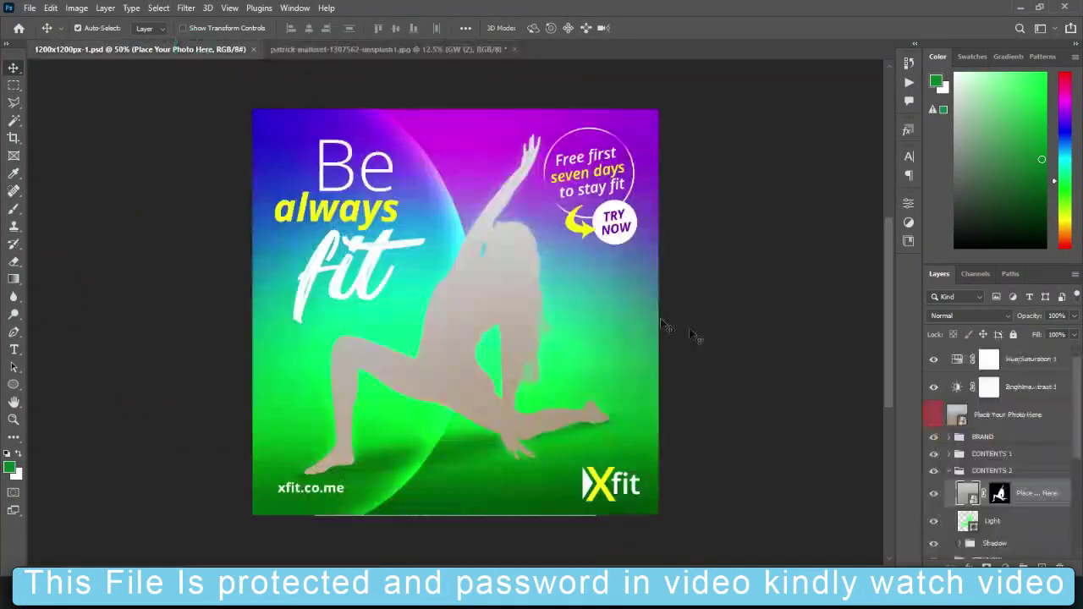
Step: Hide the grey silhouette and drag GW (2) from Explorer into the poster, enlarging it
left_click(934, 496)
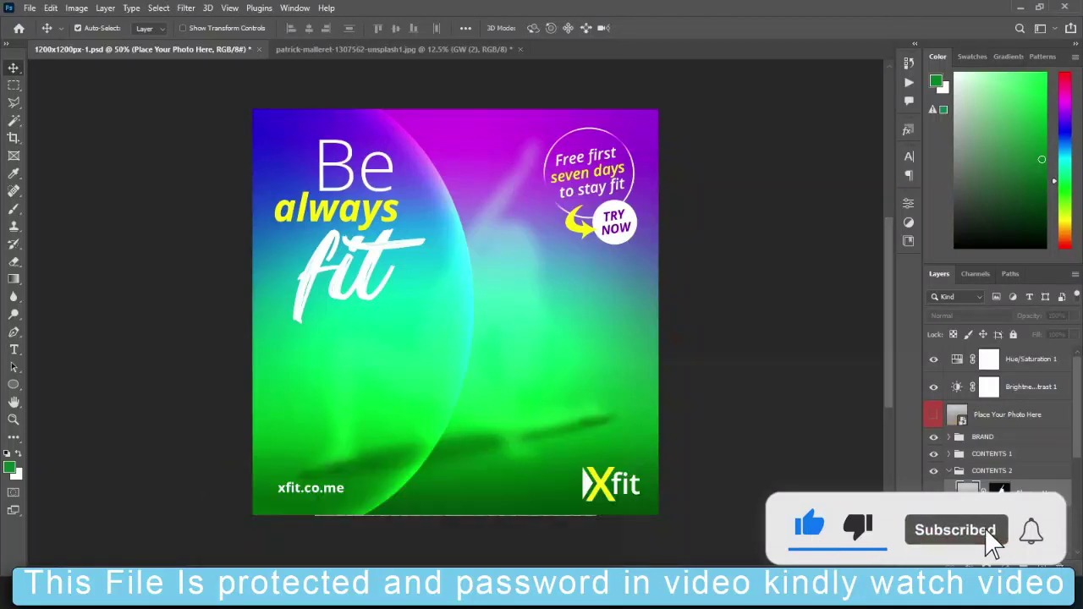
left_click(569, 518)
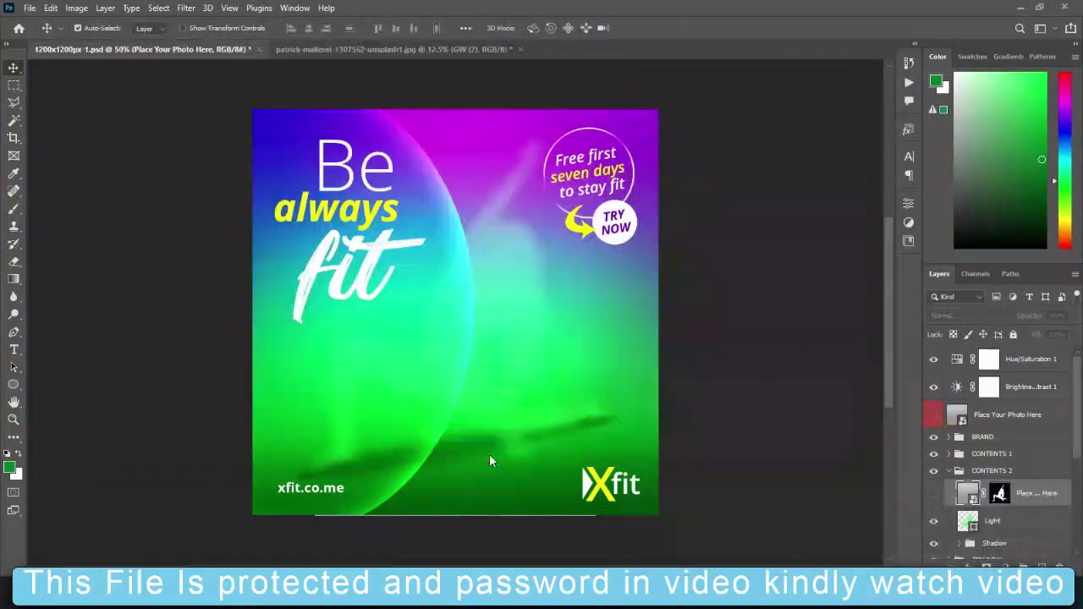
left_click_drag(472, 350, 489, 453)
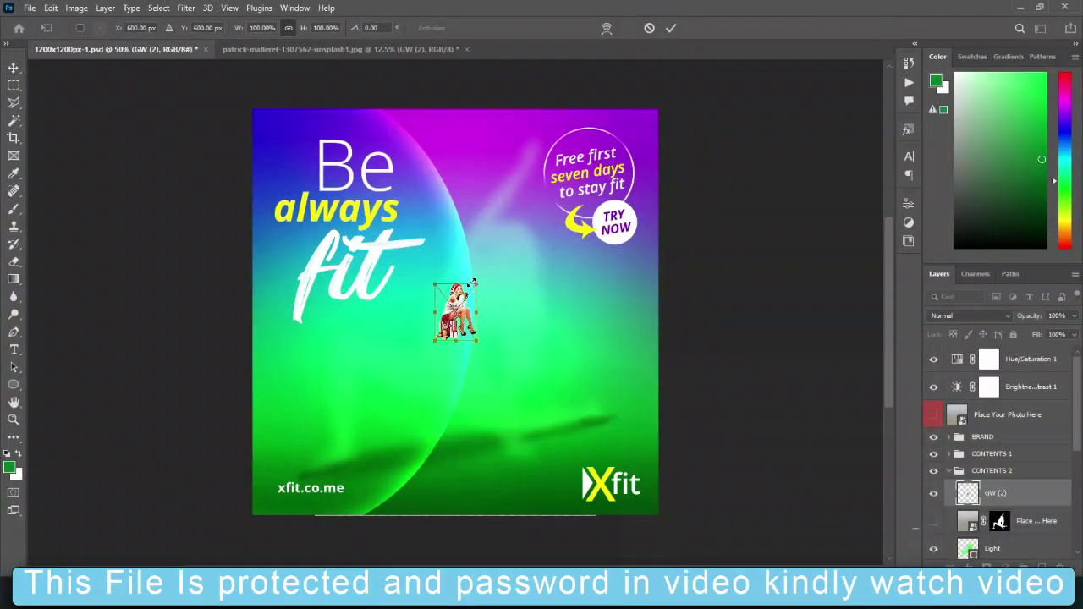
left_click_drag(472, 281, 535, 123)
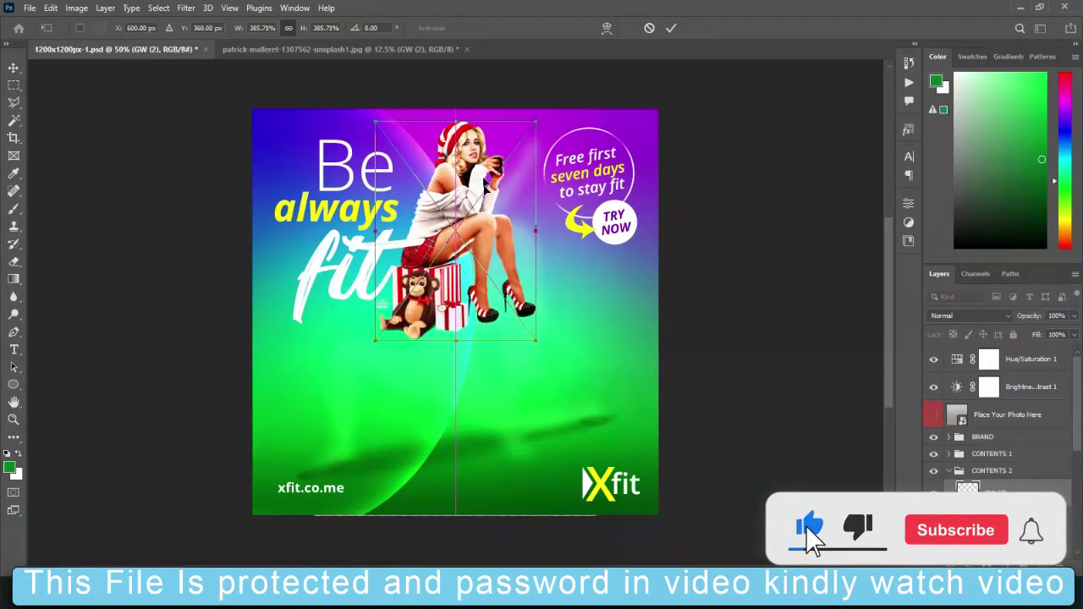
Step: Flip the woman image horizontally, enlarge and reposition it, and commit the placement
right_click(486, 187)
left_click(508, 441)
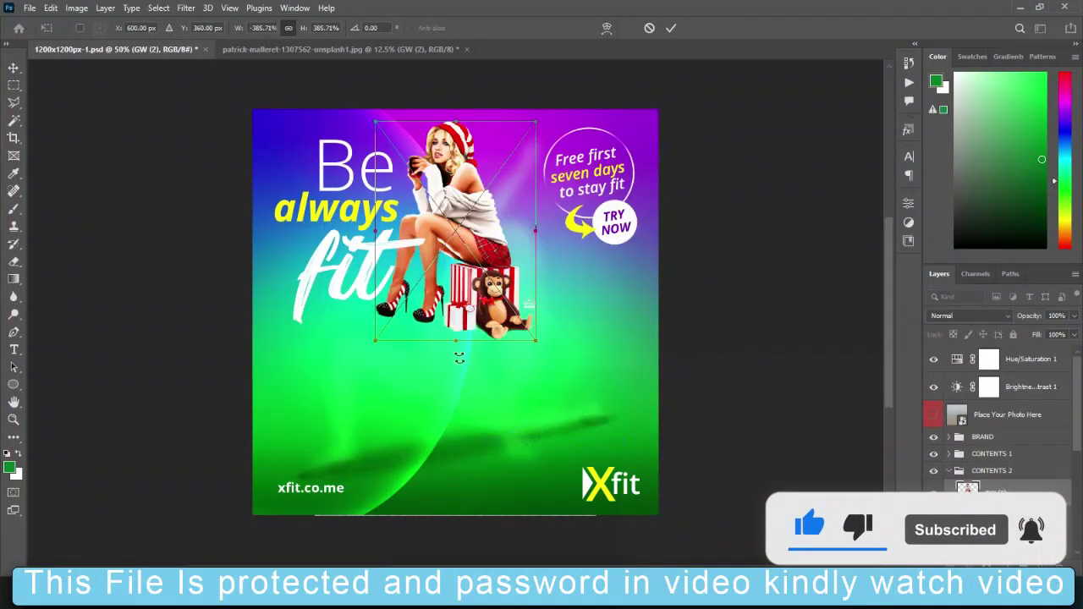
left_click_drag(457, 338, 456, 416)
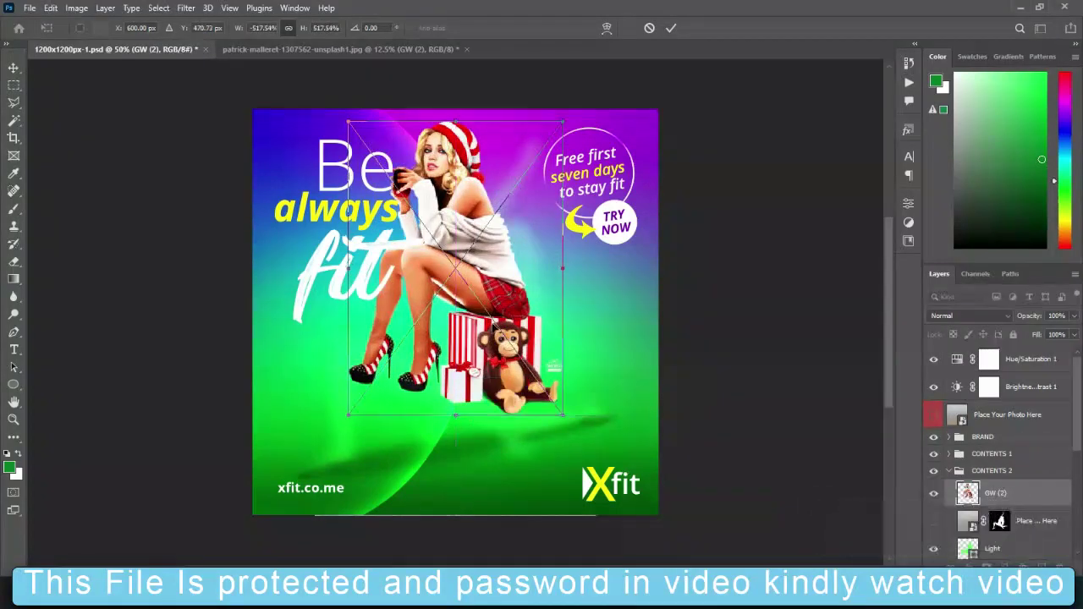
mouse_move(493, 324)
left_mouse_down()
mouse_move(514, 393)
mouse_move(525, 381)
left_mouse_up()
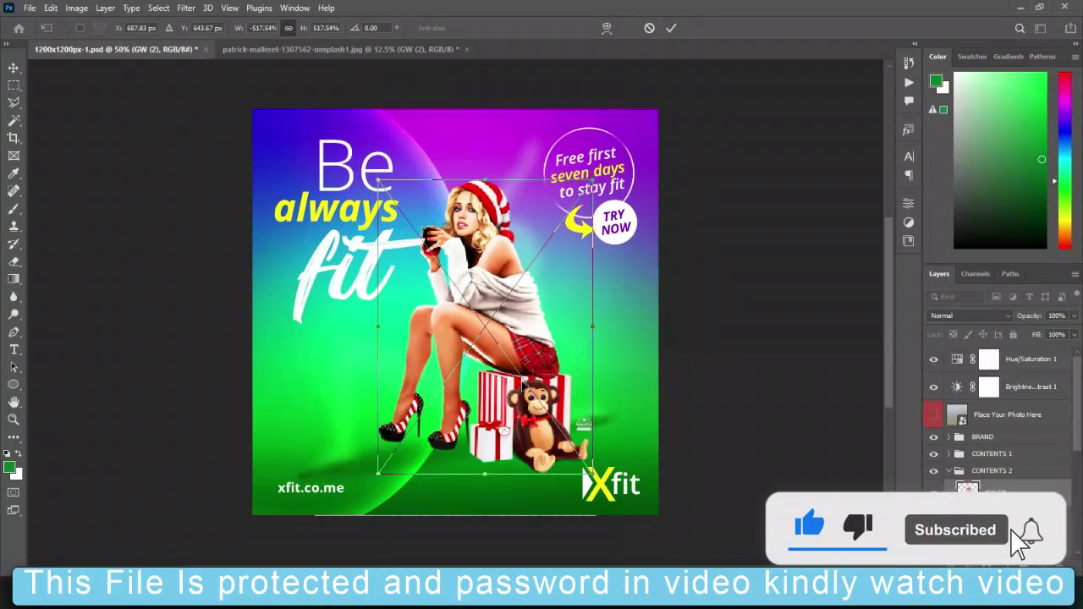
key("Return")
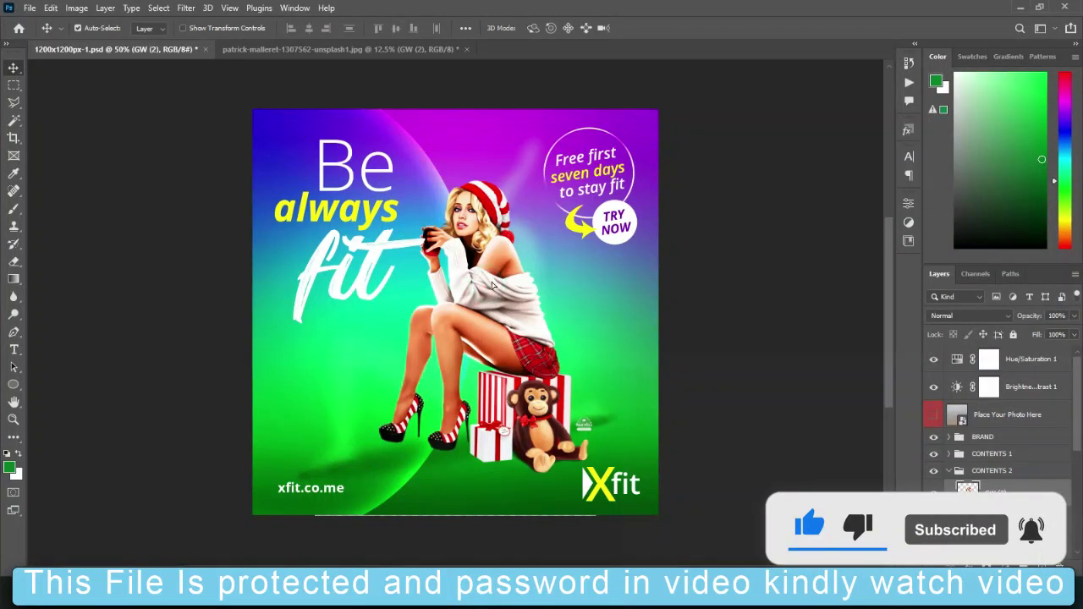
left_click_drag(492, 285, 428, 330)
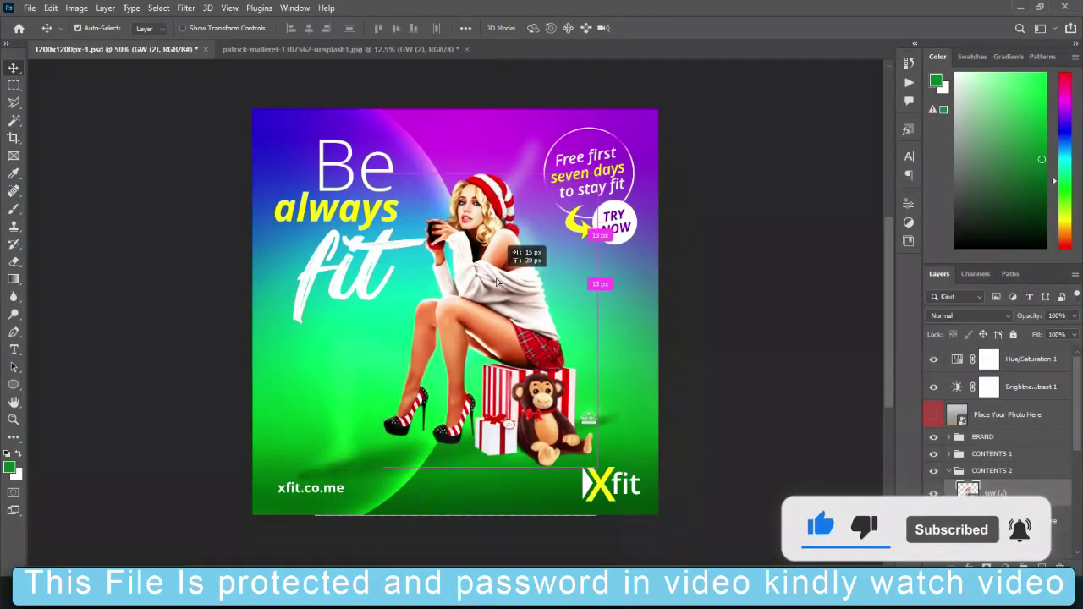
left_click(330, 179)
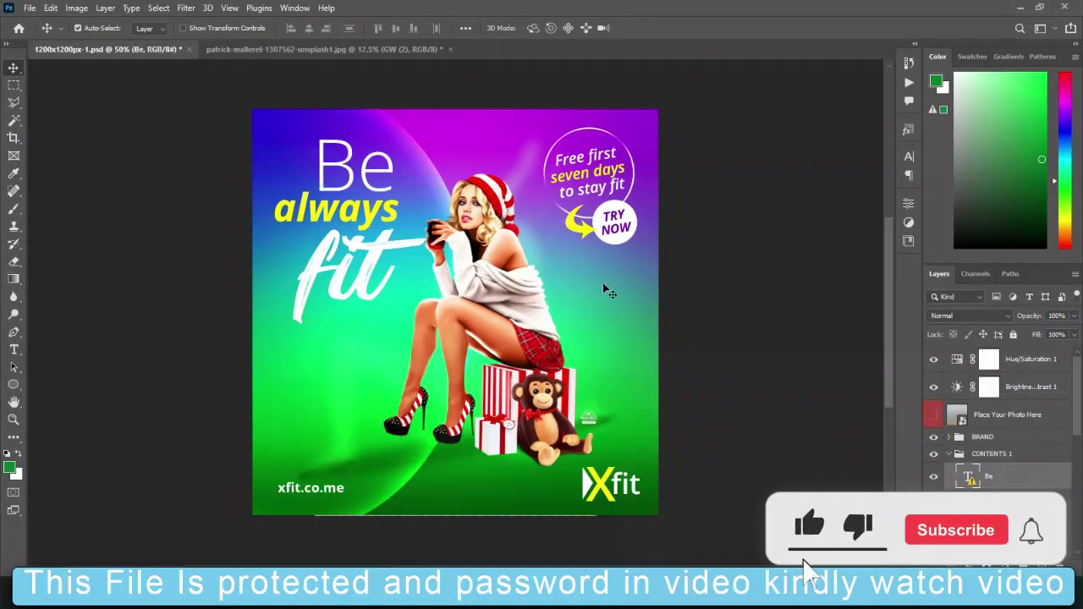
left_click(931, 480)
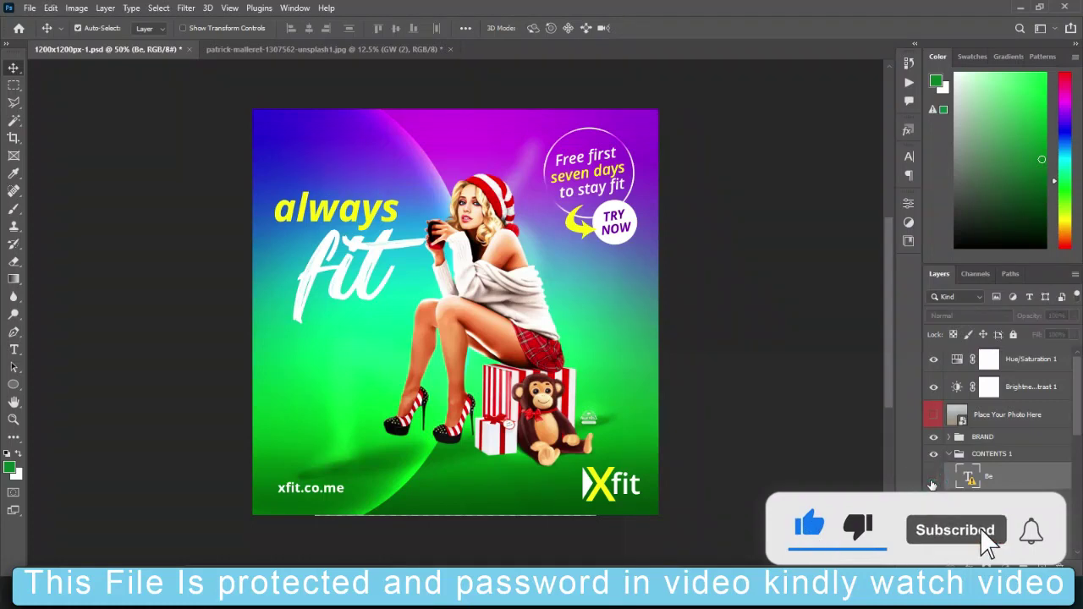
left_click(320, 219)
left_click(934, 535)
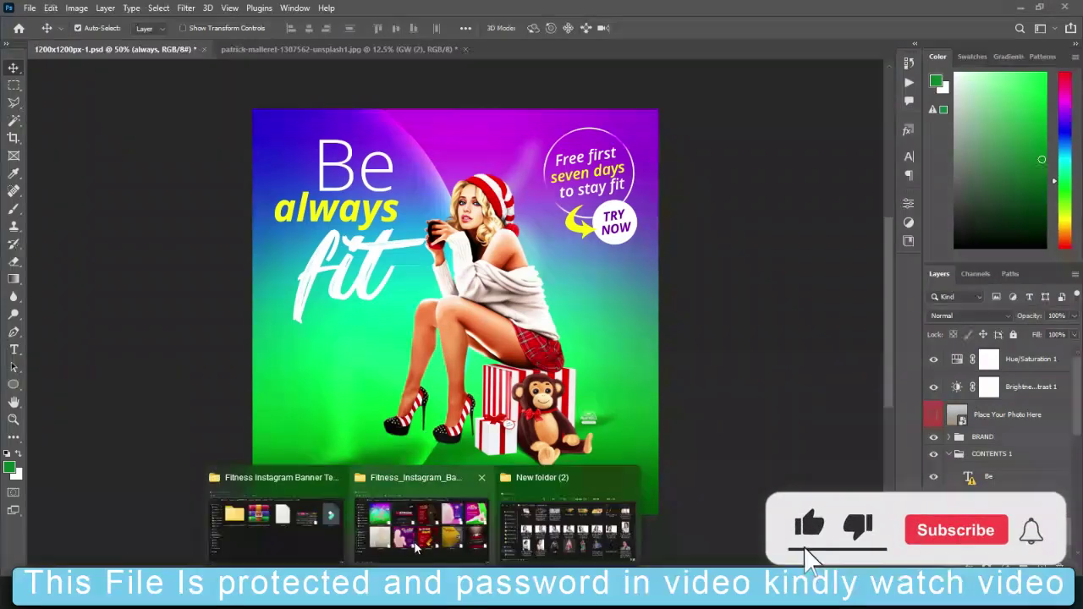
left_click(415, 542)
double_click(385, 252)
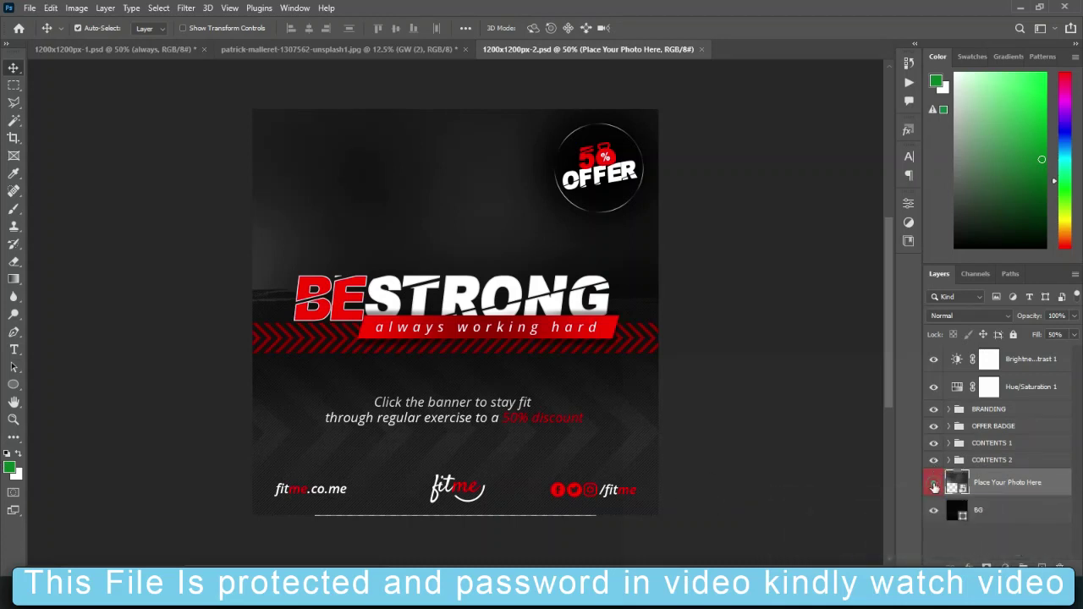
Step: Toggle the BESTRONG template's Place Your Photo Here layer off and on, then bring up New folder (2)
left_click(933, 483)
left_click(933, 482)
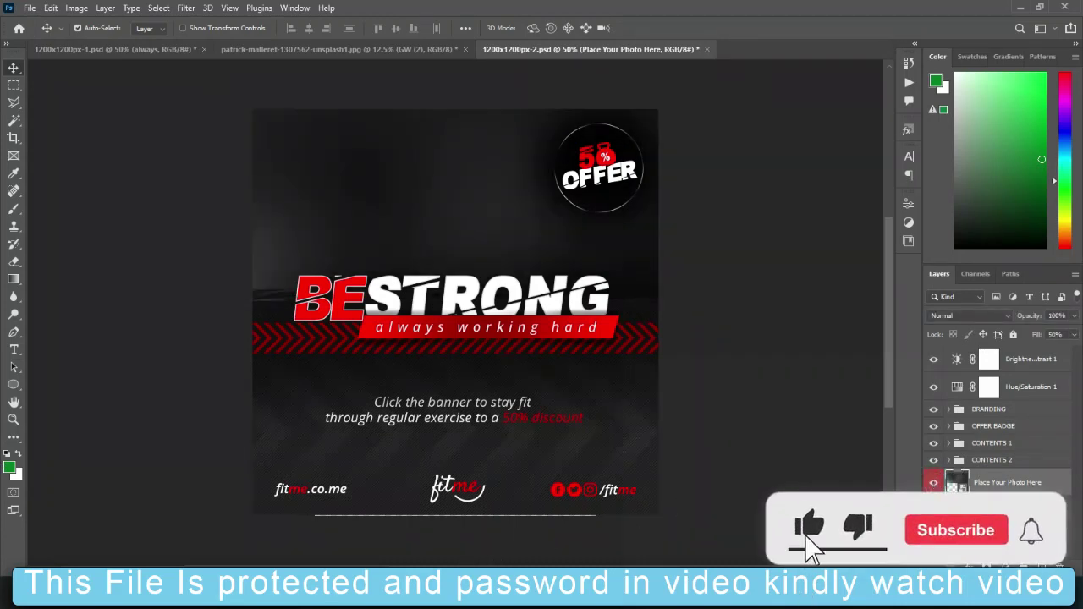
left_click(557, 528)
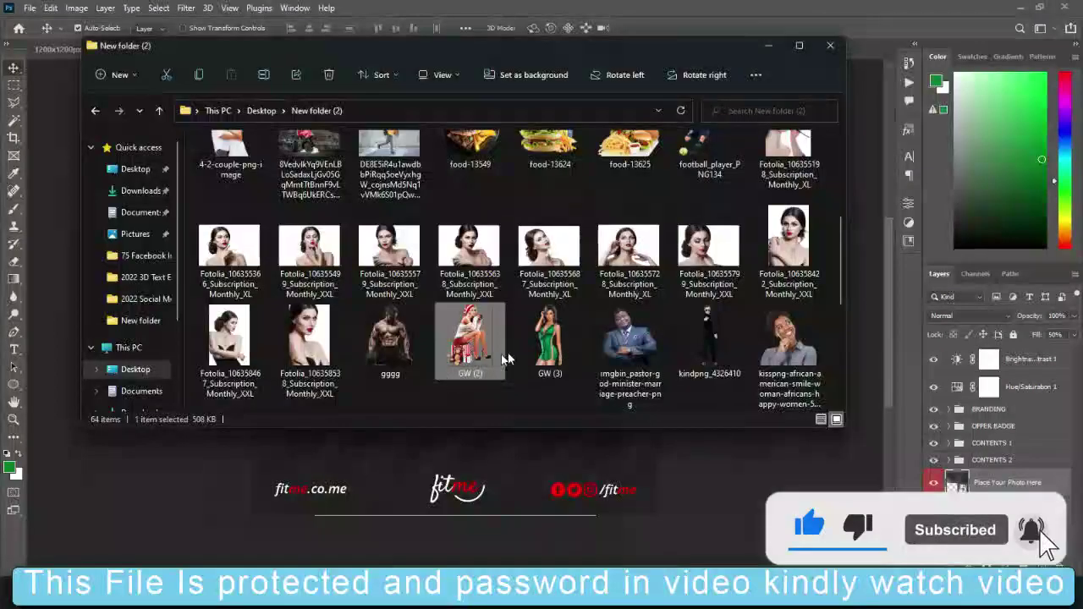
Step: Scroll through New folder (2) and drag pexels-pixabay-38630 onto the BESTRONG banner
left_click(545, 351)
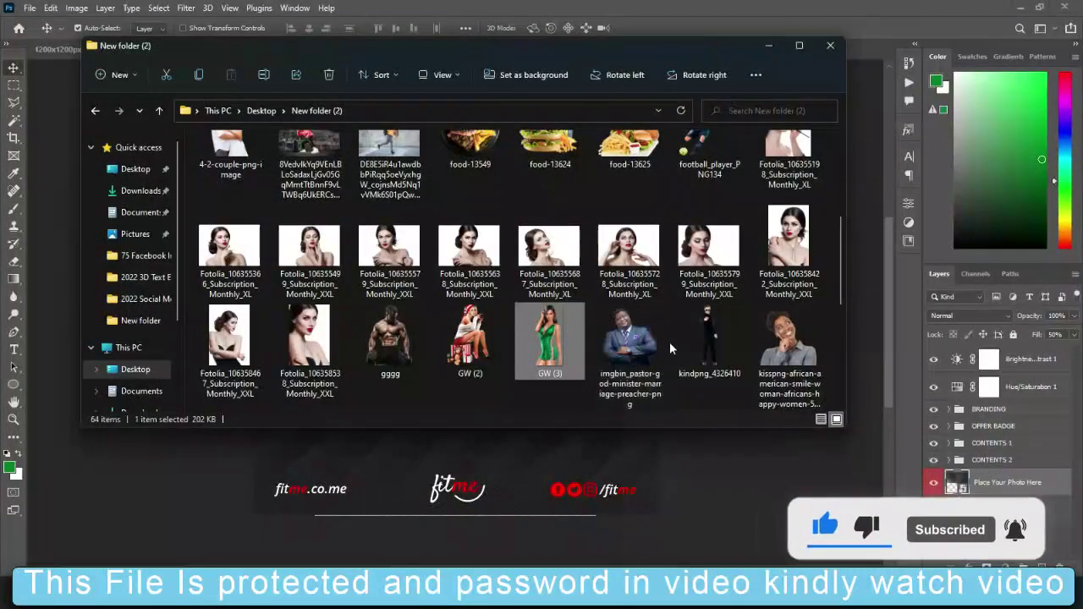
scroll(672, 341, "down", 2)
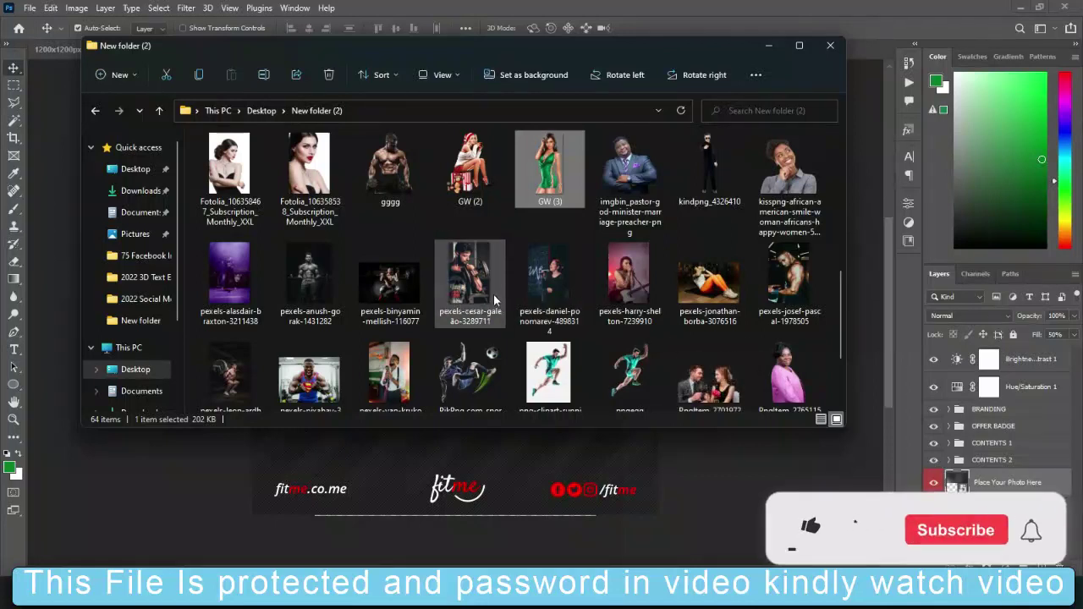
scroll(337, 388, "down", 2)
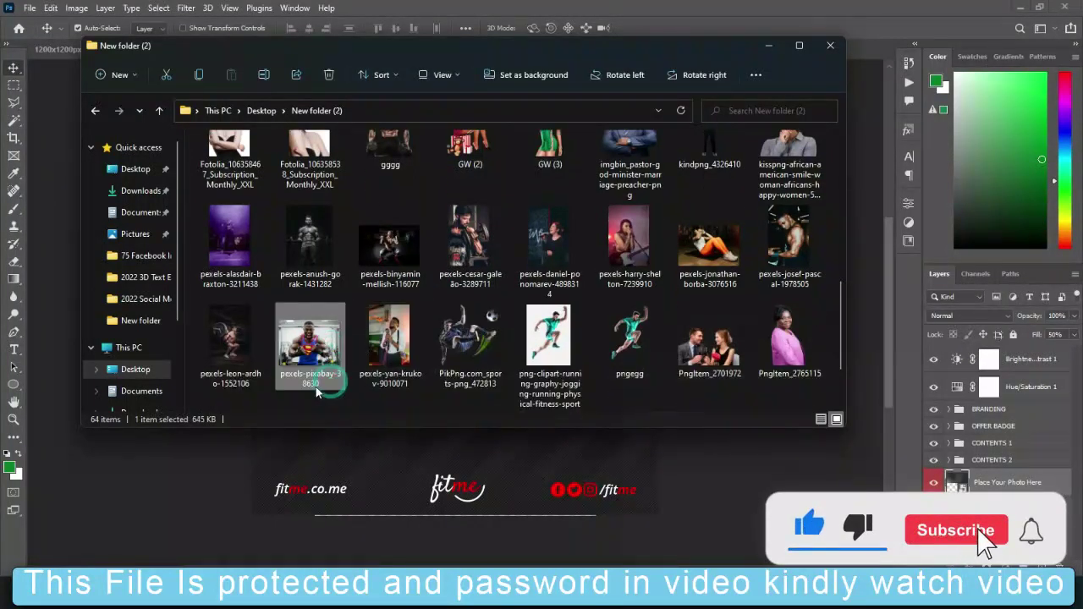
left_click_drag(330, 363, 414, 478)
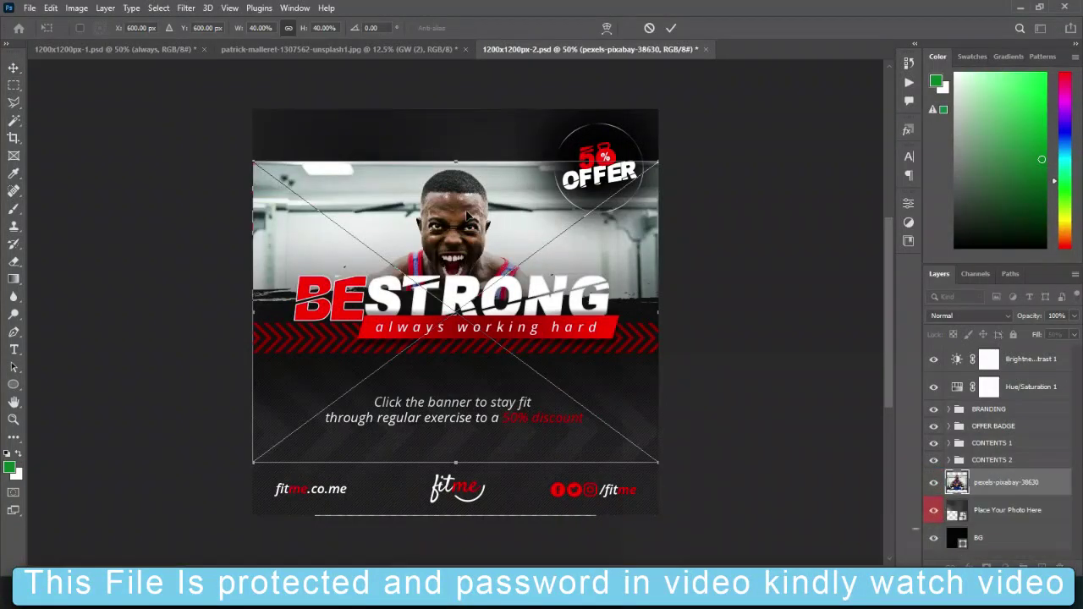
Step: Move the bodybuilder photo up to fill the banner's top half, commit it, and deselect the layer
mouse_move(466, 229)
left_mouse_down()
mouse_move(476, 151)
mouse_move(461, 161)
left_mouse_up()
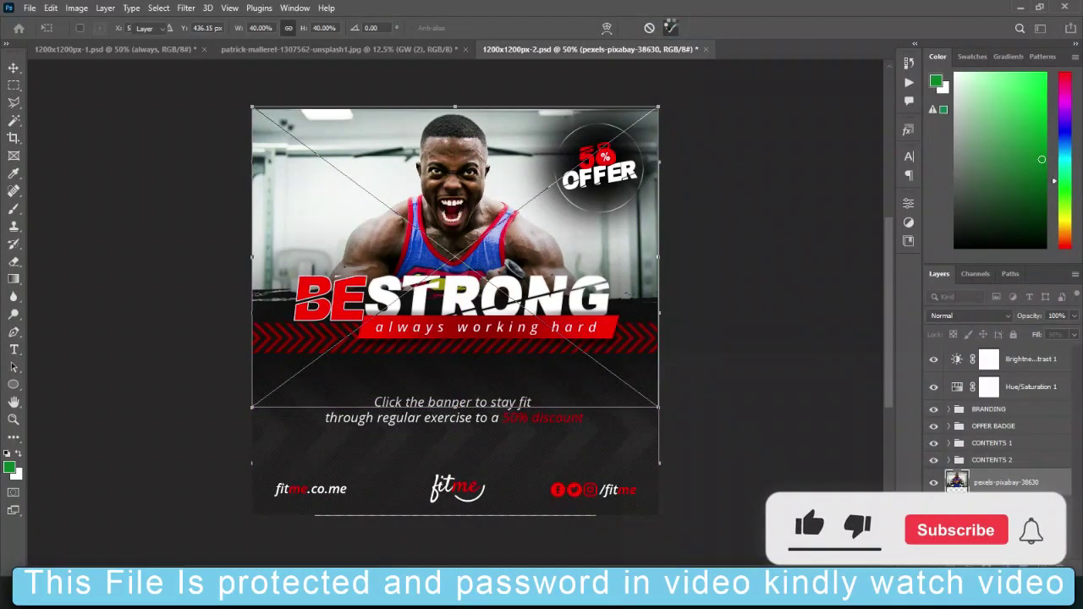
left_click(670, 28)
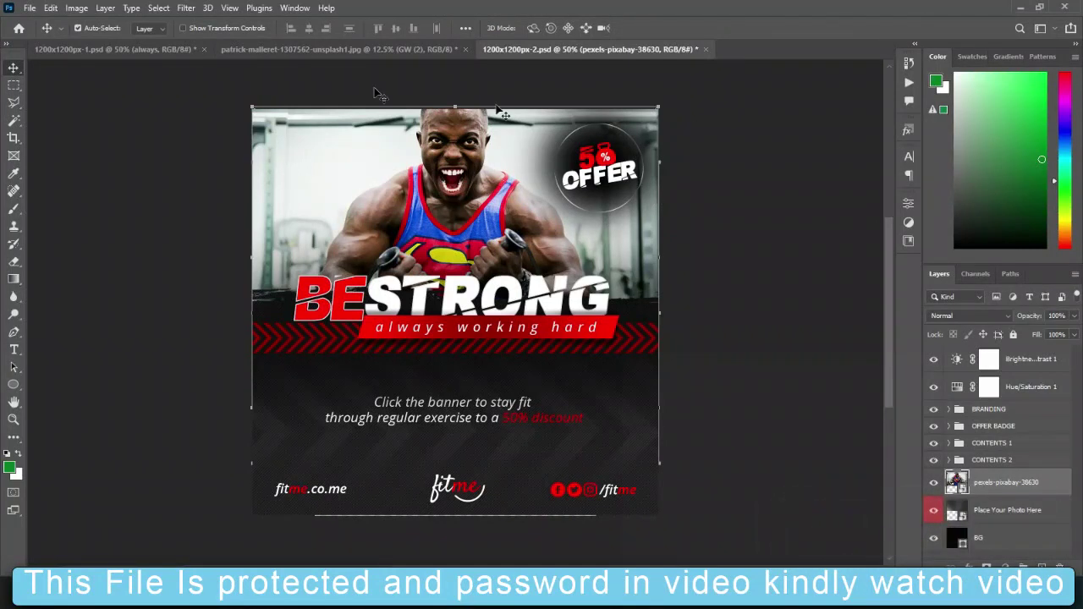
left_click(222, 205)
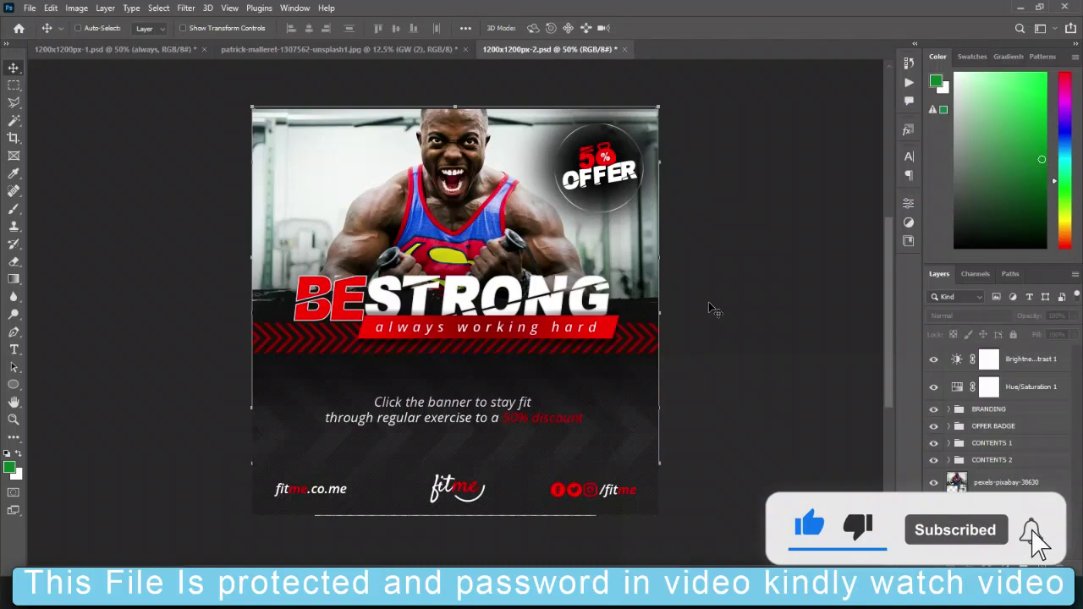
scroll(710, 309, "up", 2)
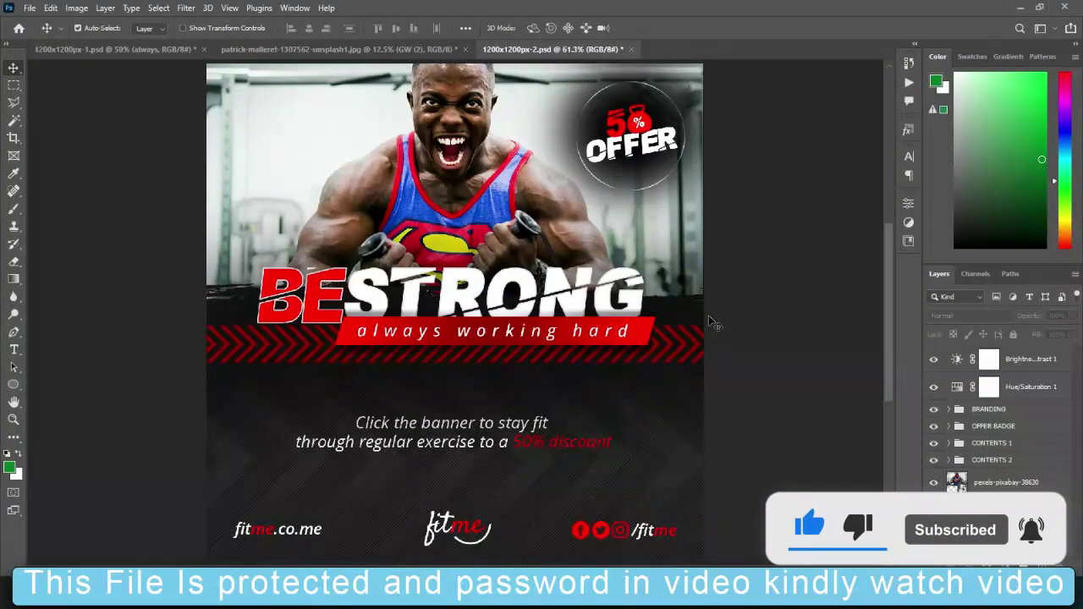
Step: Test-delete and restore the BESTRONG headline, toggle the always working hard text, then reach the banner pack folder
left_click(507, 293)
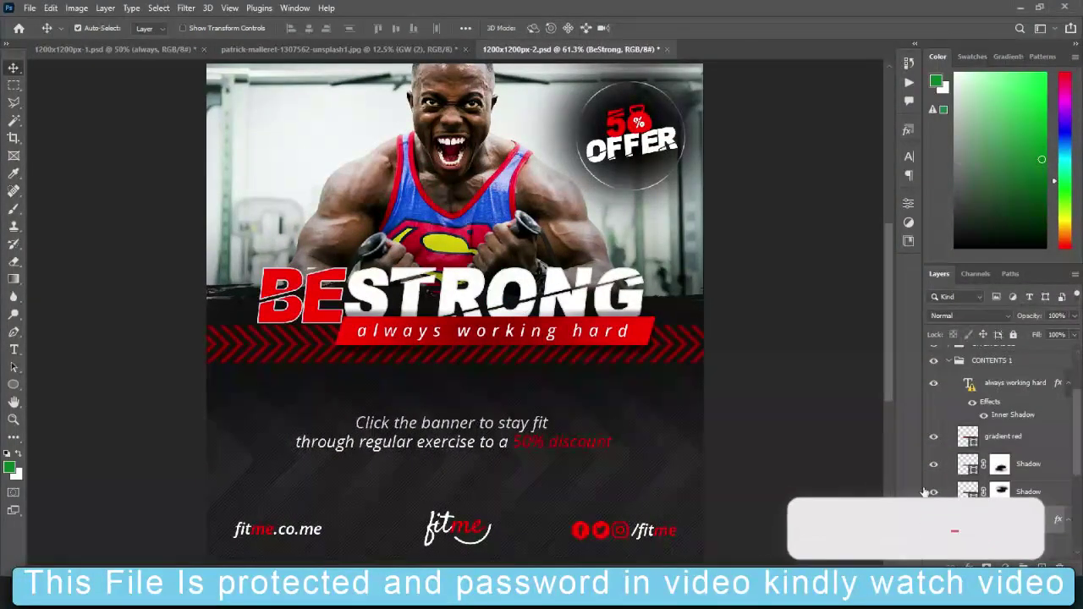
key("Delete")
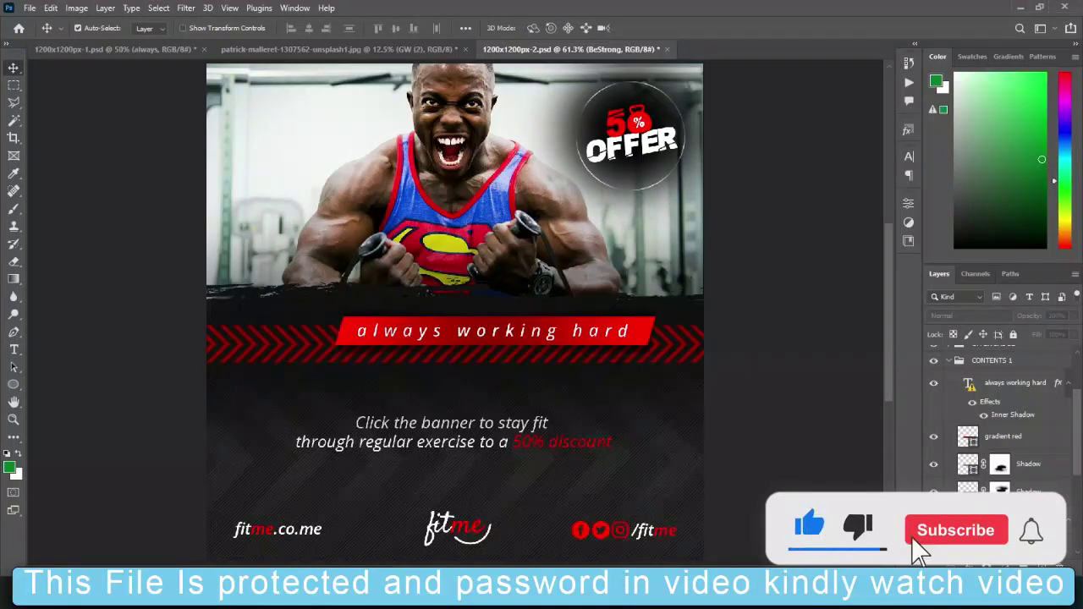
key("ctrl+z")
left_click(498, 335)
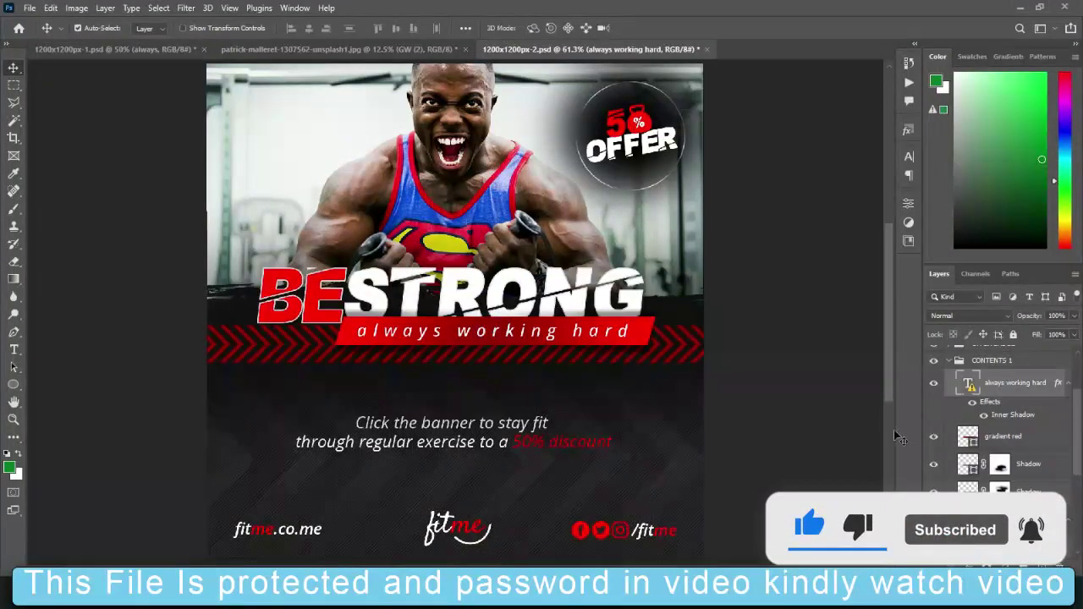
left_click(933, 382)
left_click(933, 383)
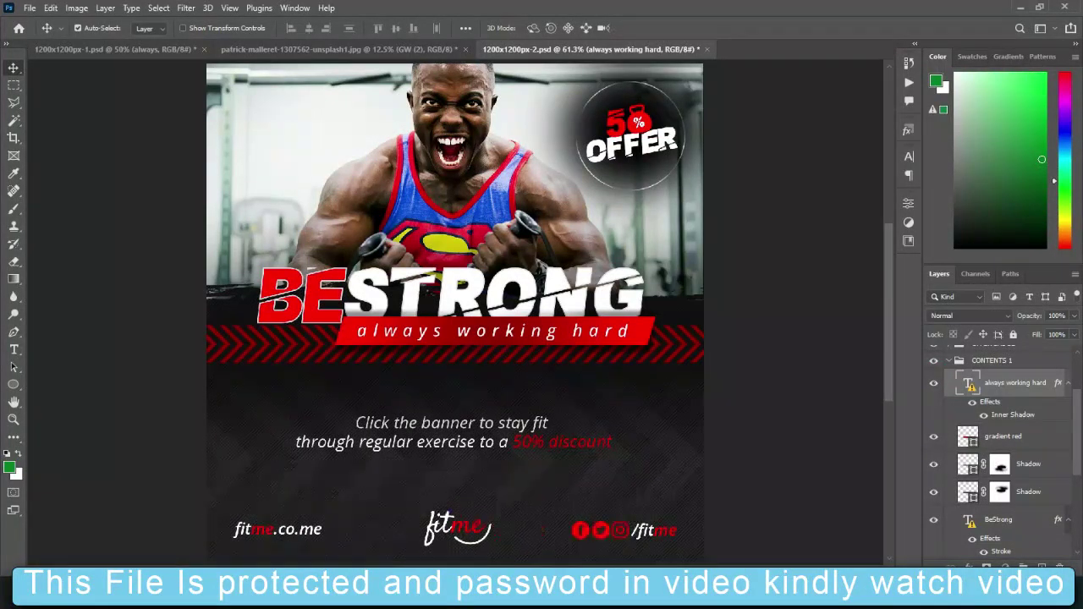
left_click(456, 494)
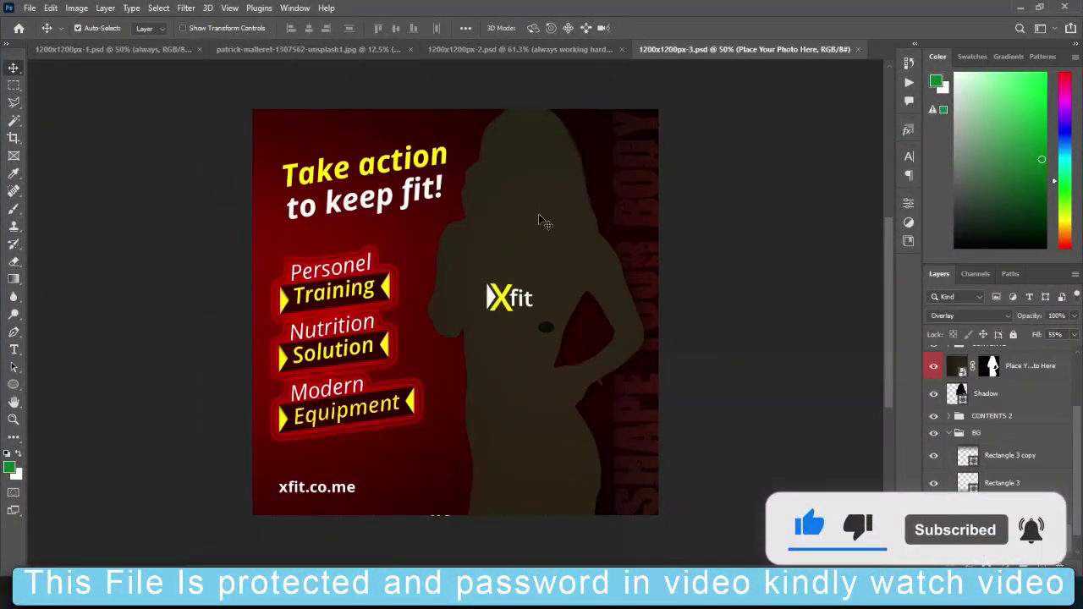
Step: Hide the Place Your Photo Here silhouette layer on the Take action banner
left_click(541, 221)
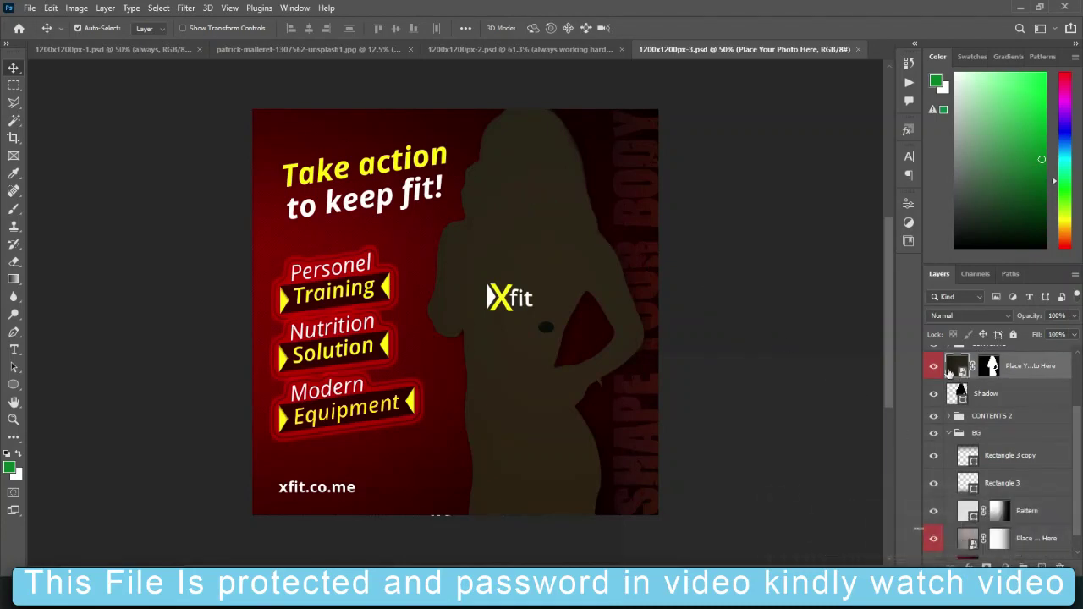
left_click(935, 369)
left_click(935, 369)
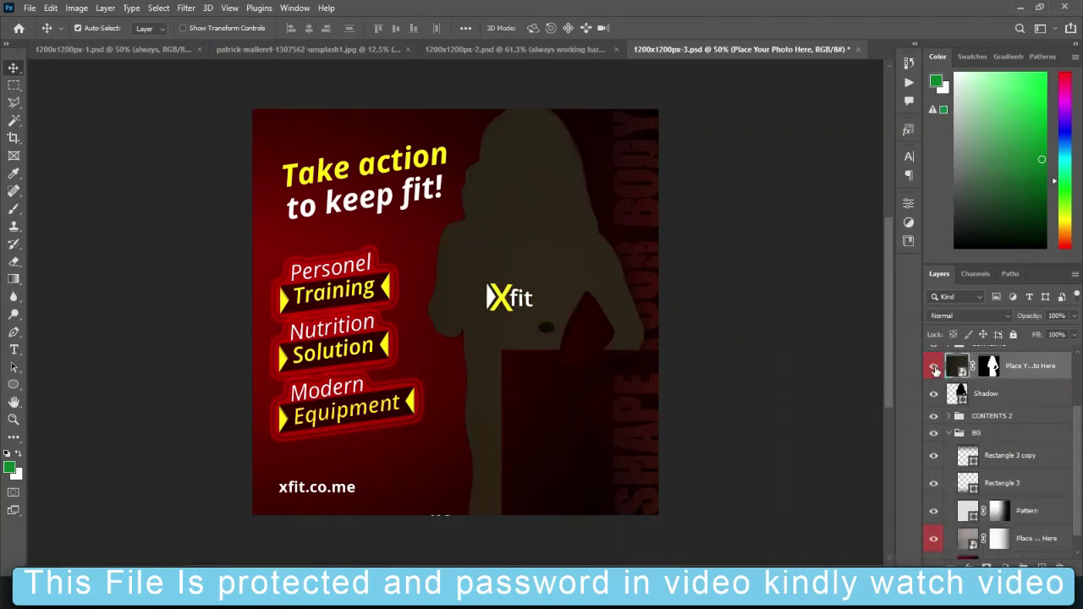
left_click(934, 369)
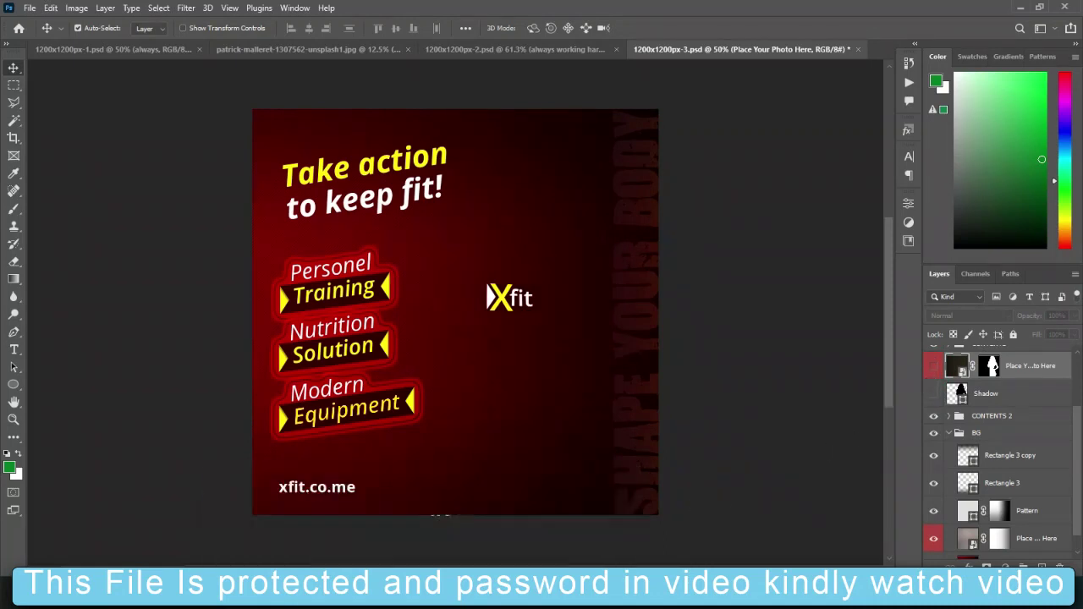
Step: Drag the GW (3) green-dress photo from New folder (2) onto the banner canvas
left_click(547, 503)
left_click(479, 344)
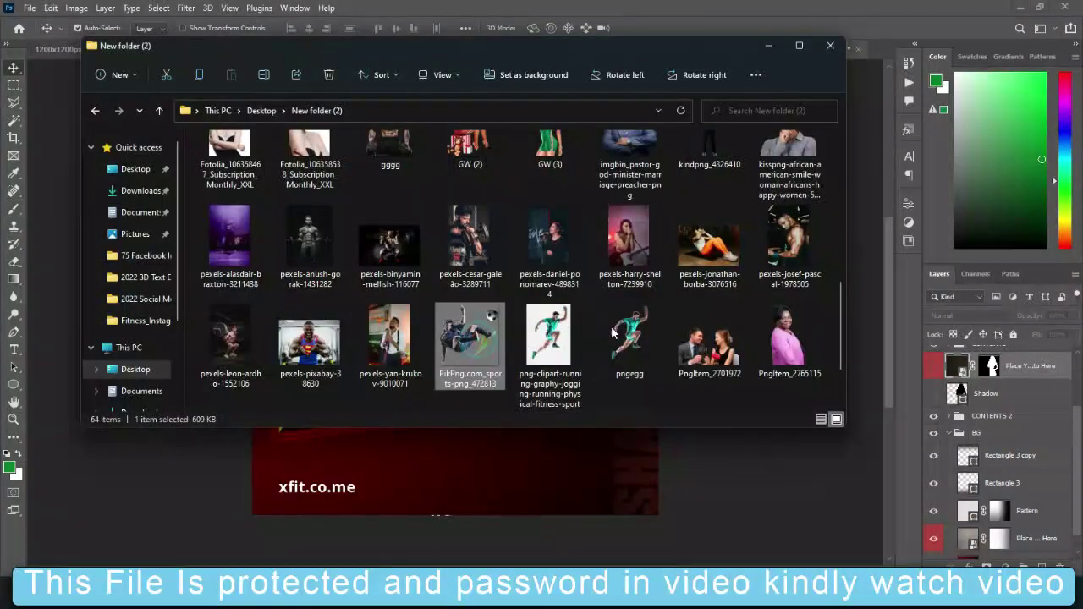
left_click(630, 237)
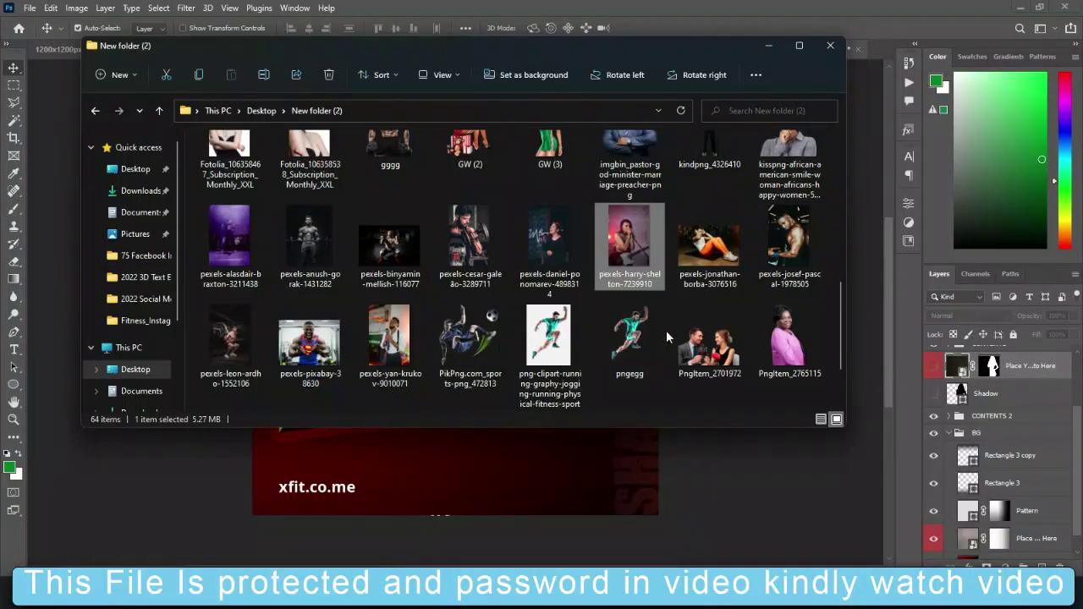
scroll(635, 334, "up", 2)
left_click(555, 286)
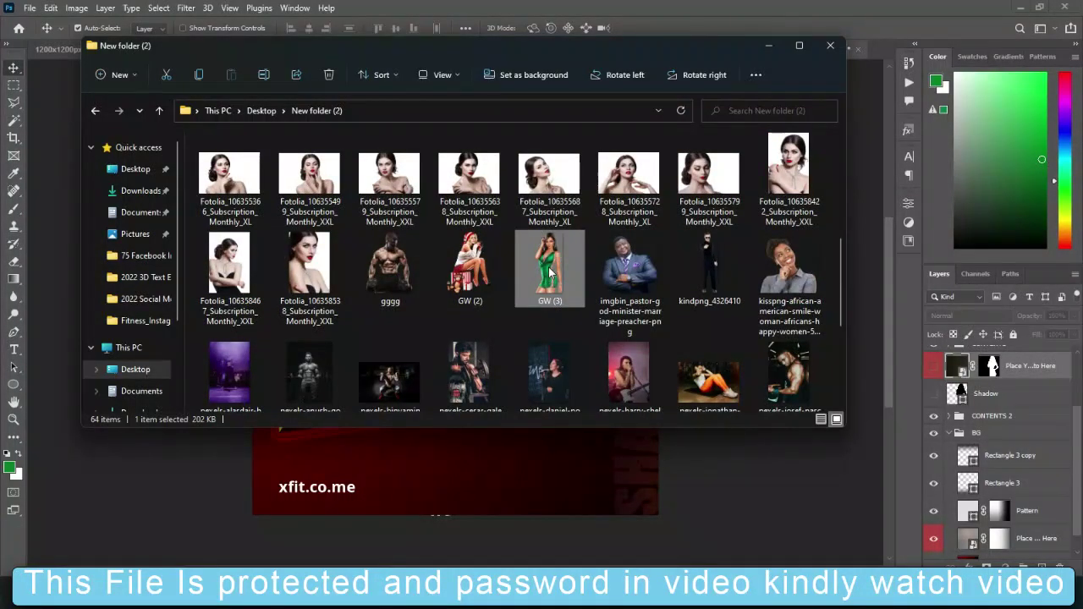
left_click_drag(550, 271, 551, 368)
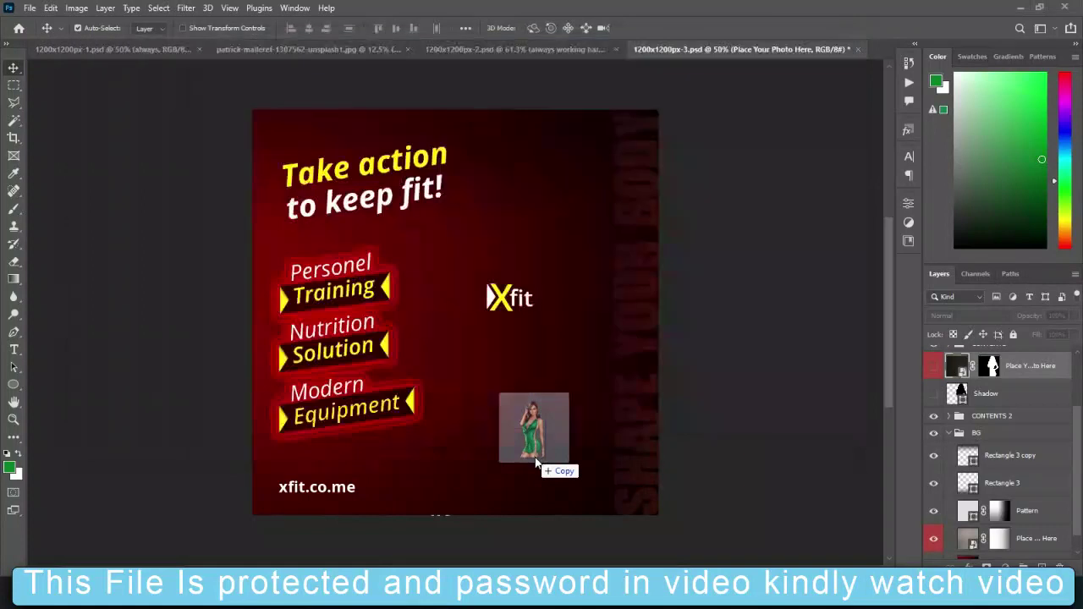
Step: Scale the GW (3) photo to about 249%, commit it, and move it right
mouse_move(494, 220)
left_mouse_down()
mouse_move(583, 132)
mouse_move(550, 110)
left_mouse_up()
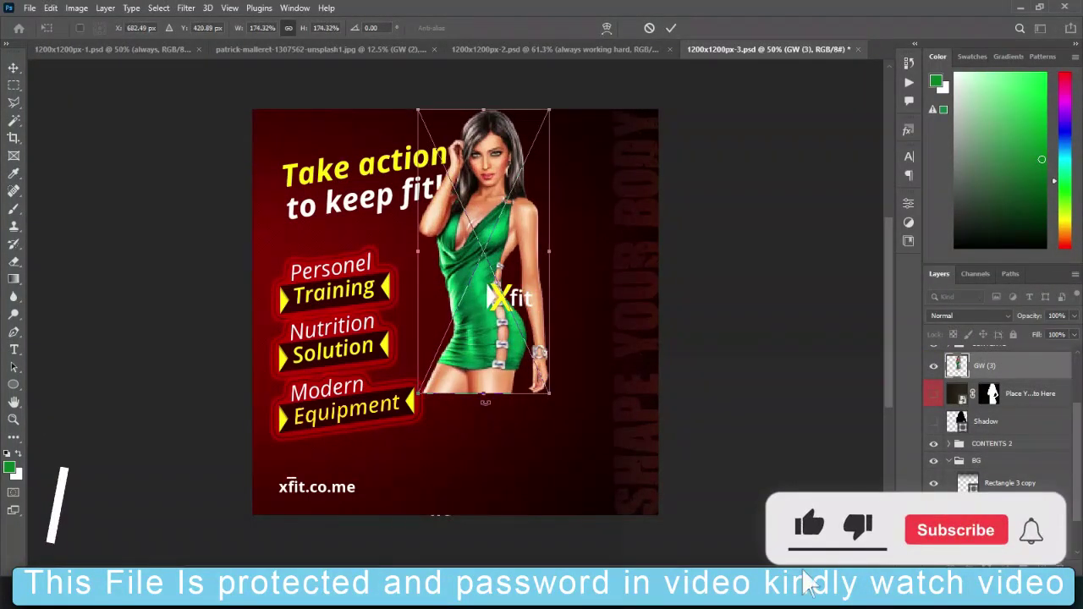
left_click_drag(483, 395, 483, 511)
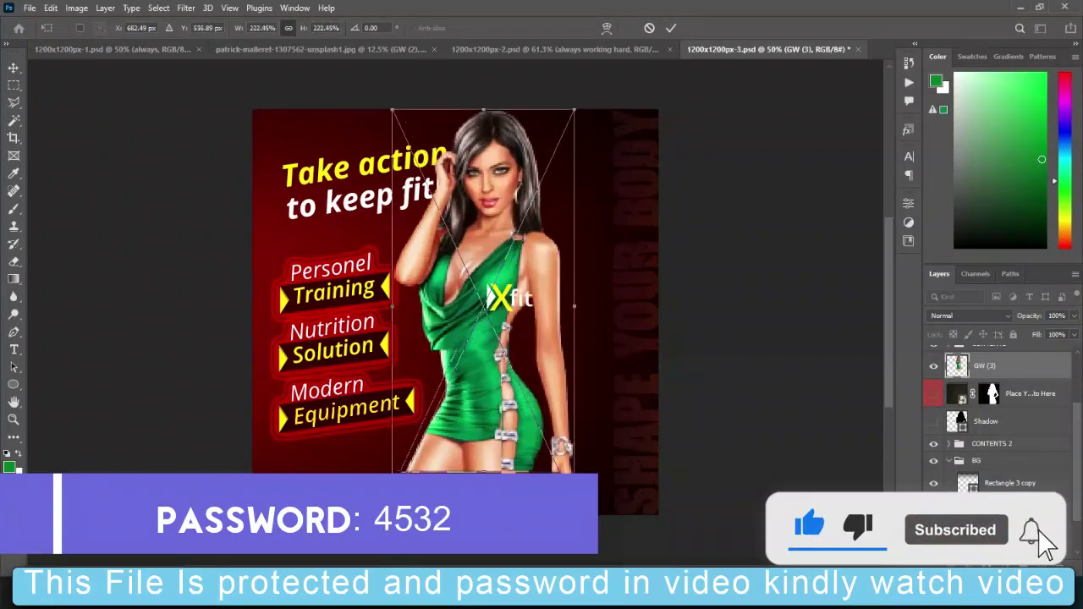
left_click(670, 28)
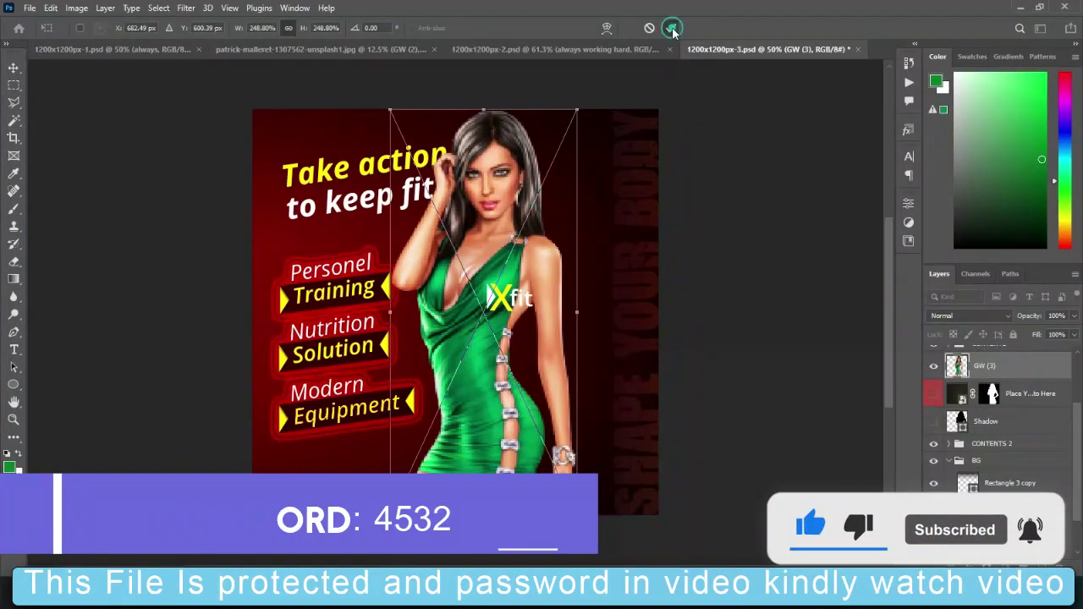
left_click_drag(533, 233, 547, 233)
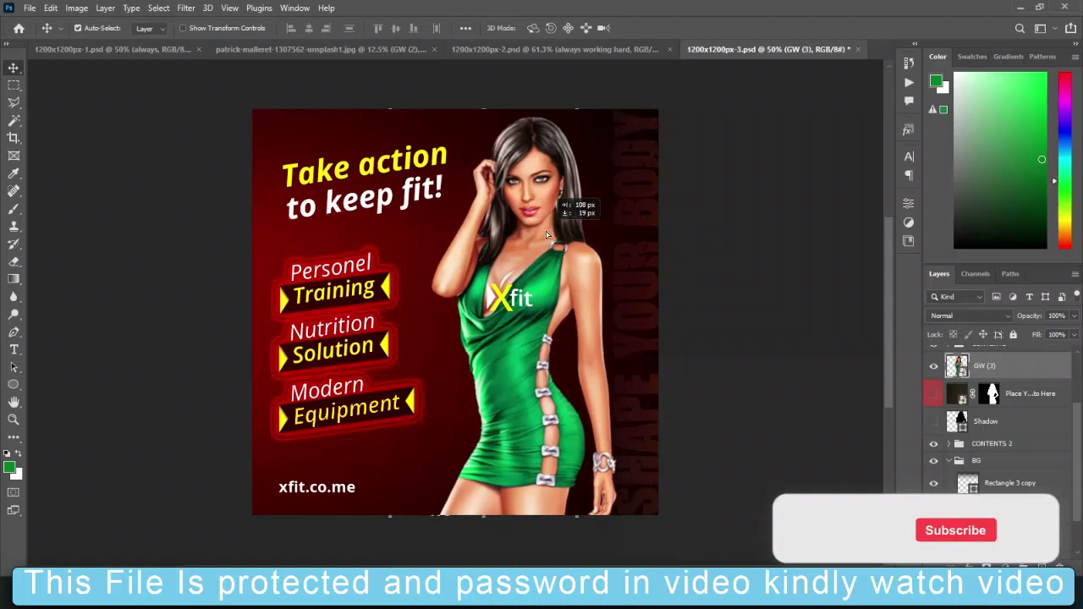
left_click(372, 167)
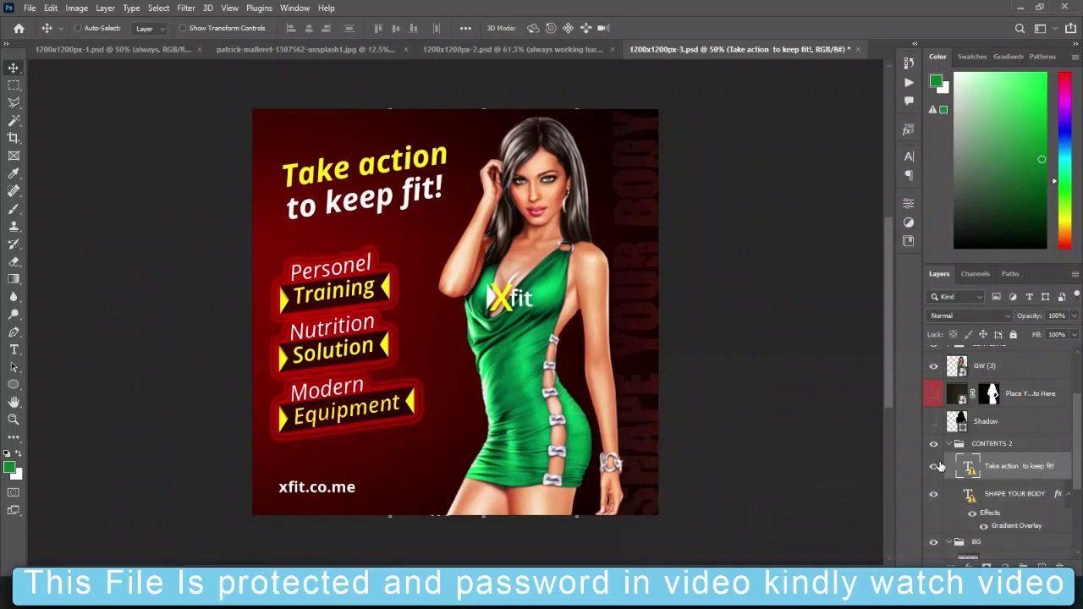
scroll(441, 506, "up", 1)
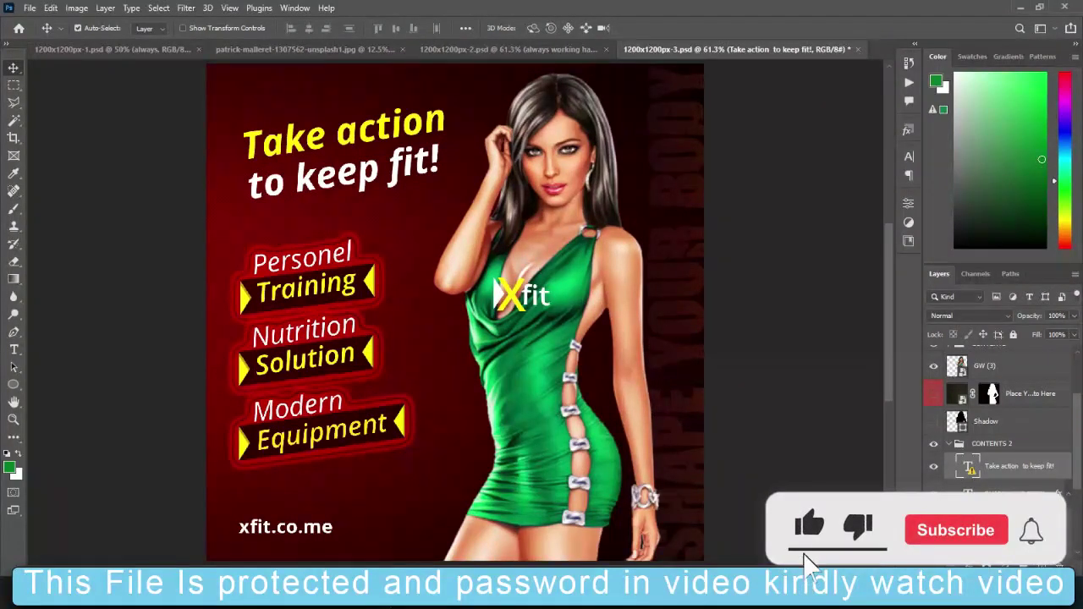
Step: Open 1200x1200px-4 from the Fitness_Instagram_Banner_Pack folder in Photoshop
left_click(368, 546)
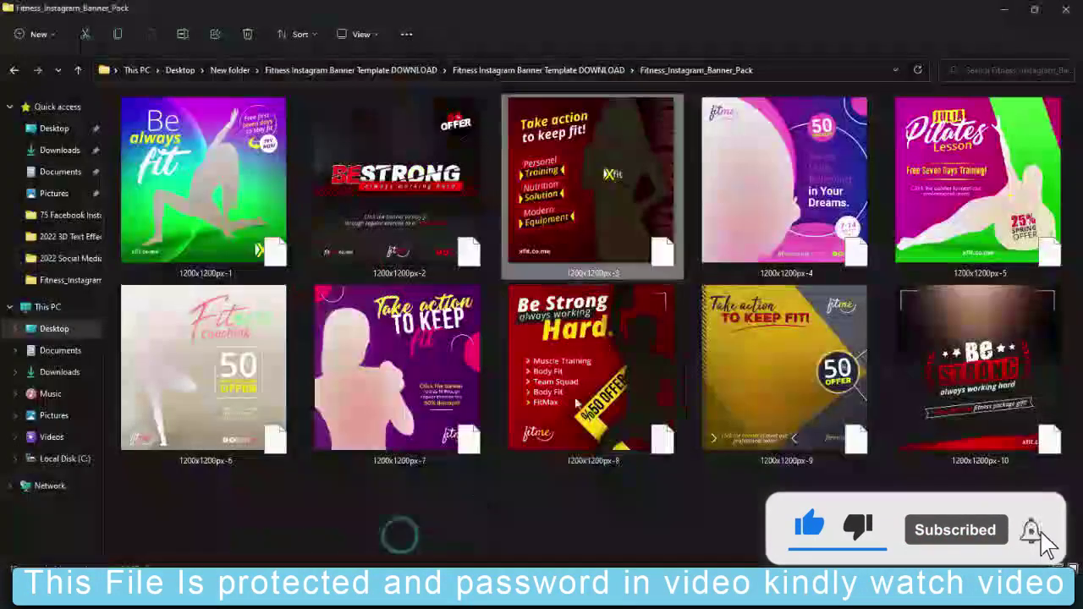
double_click(755, 247)
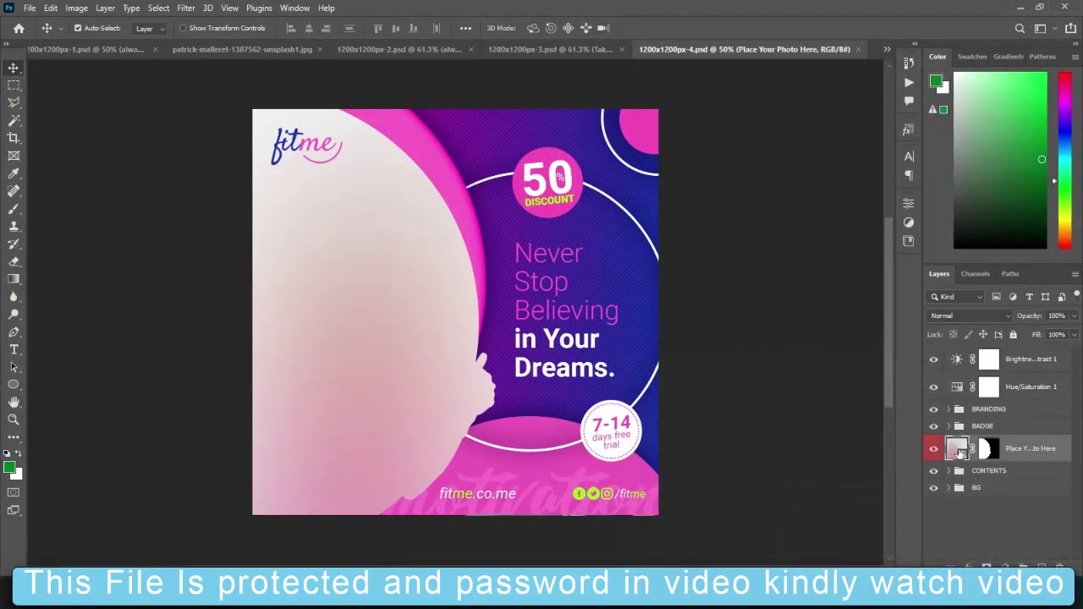
Step: Inspect the placeholder smart object, then hide its layer, leaving the pink shape
double_click(962, 452)
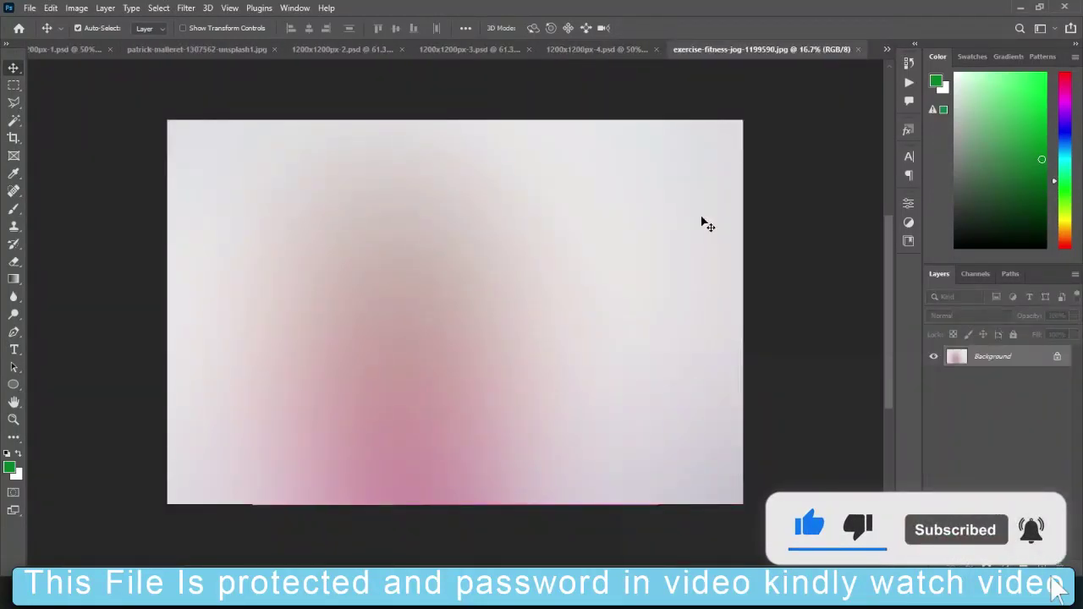
left_click(859, 50)
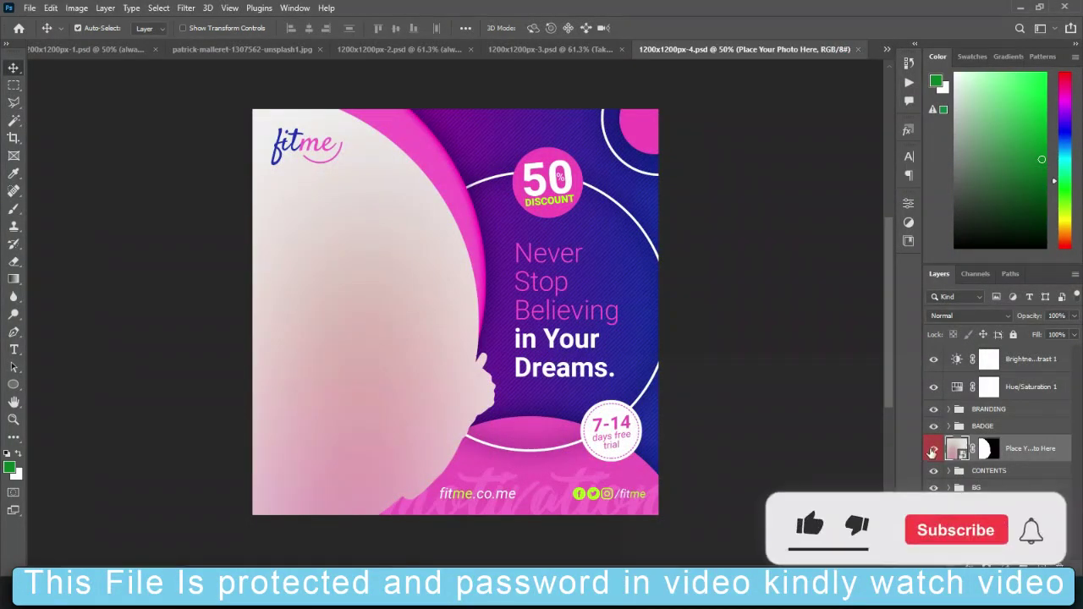
left_click(934, 449)
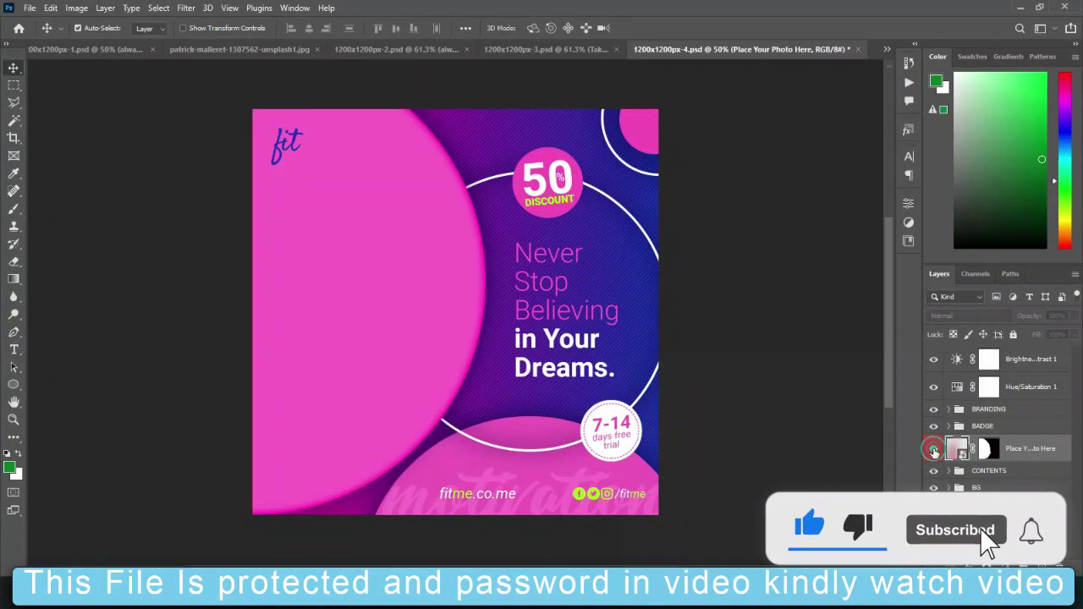
left_click(934, 449)
left_click(934, 449)
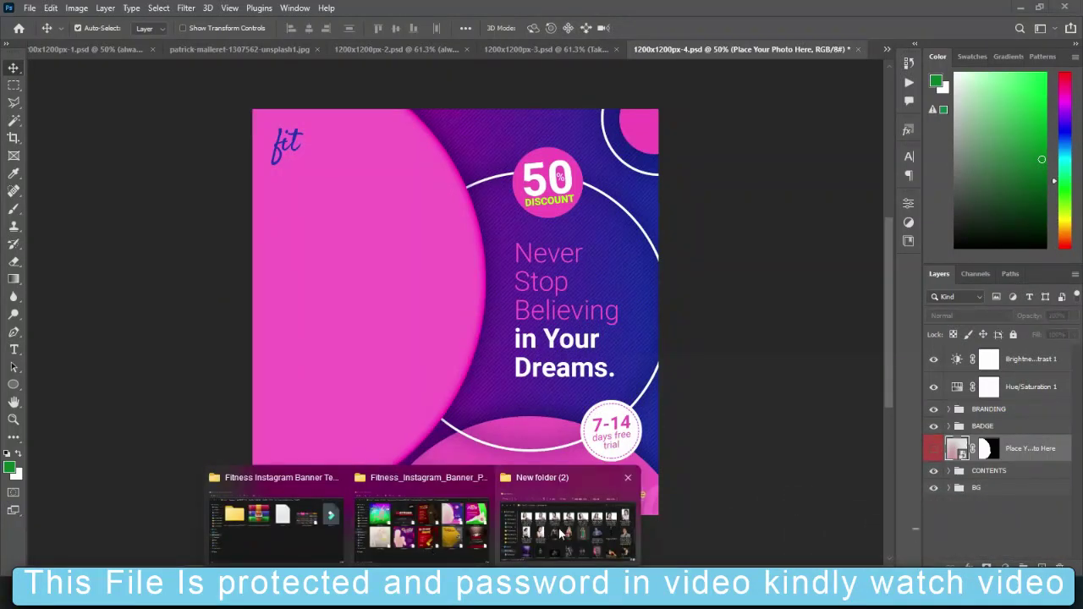
left_click(567, 528)
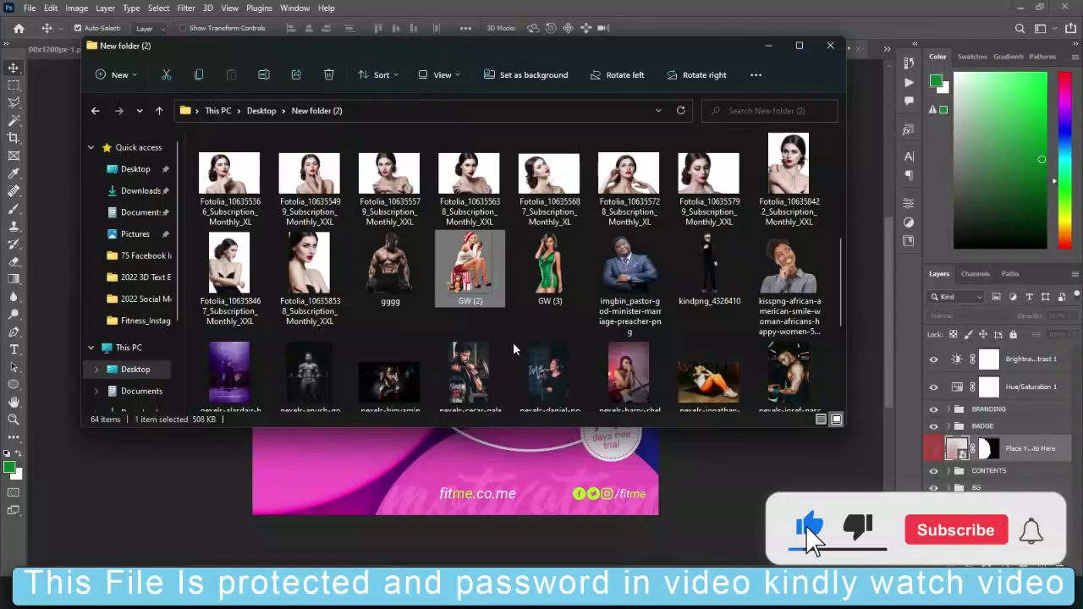
Step: Drag the pngkey woman portrait from New folder (2) onto the Never Stop Believing banner
left_click_drag(490, 292, 460, 292)
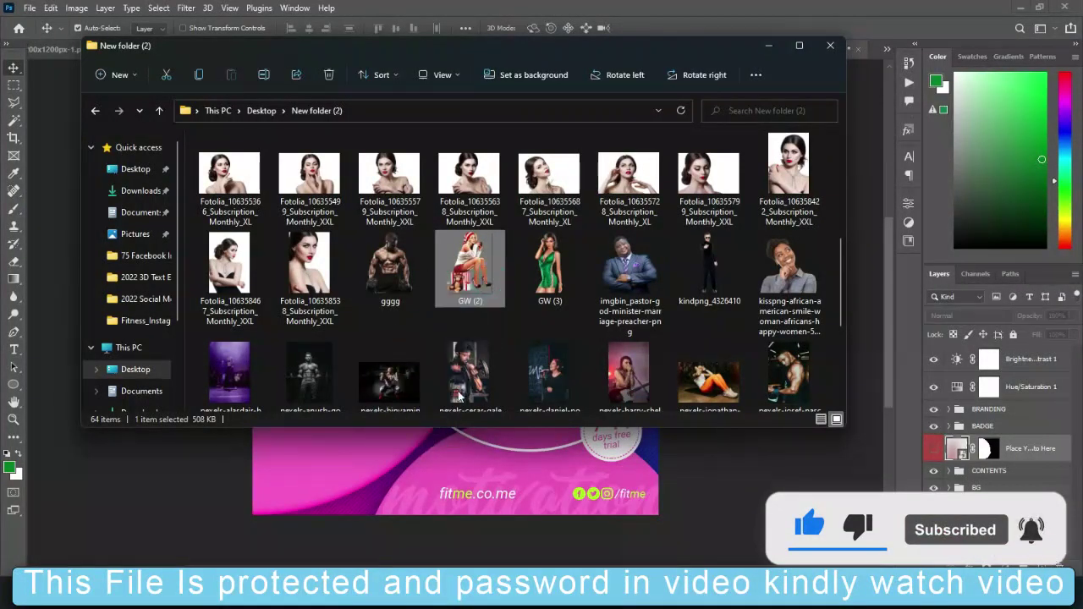
scroll(550, 322, "down", 3)
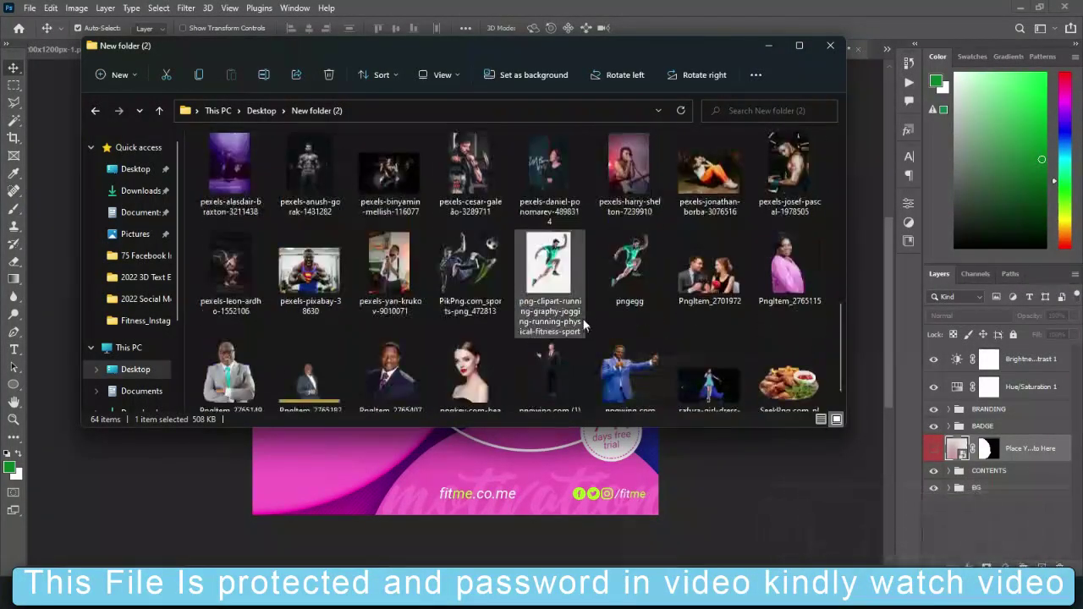
left_click_drag(498, 381, 357, 459)
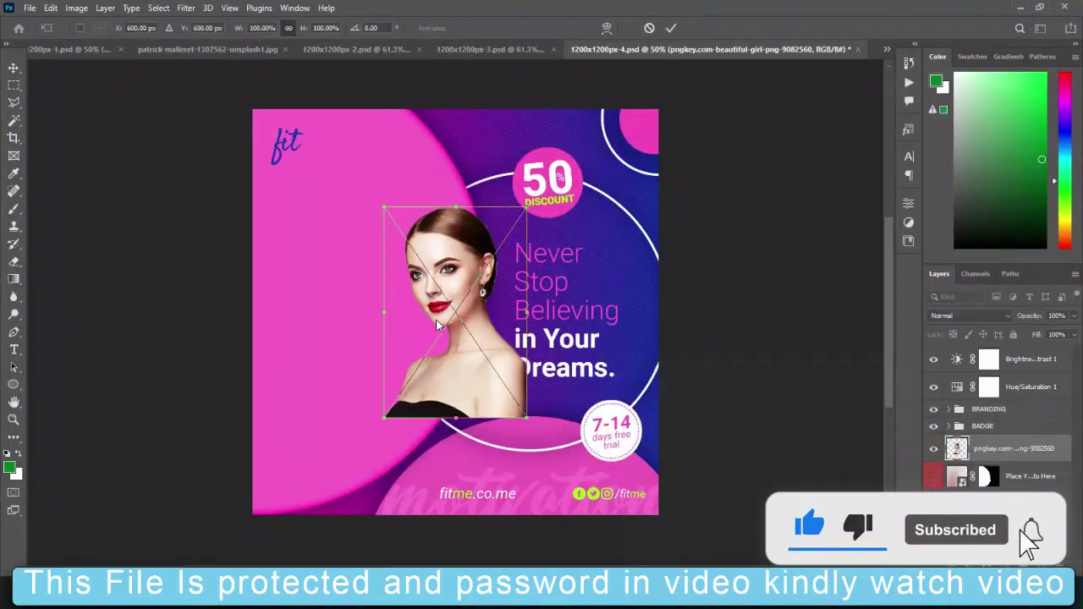
Step: Flip the portrait horizontally, scale it to about 195%, commit, and shift it left
right_click(470, 337)
left_click(470, 300)
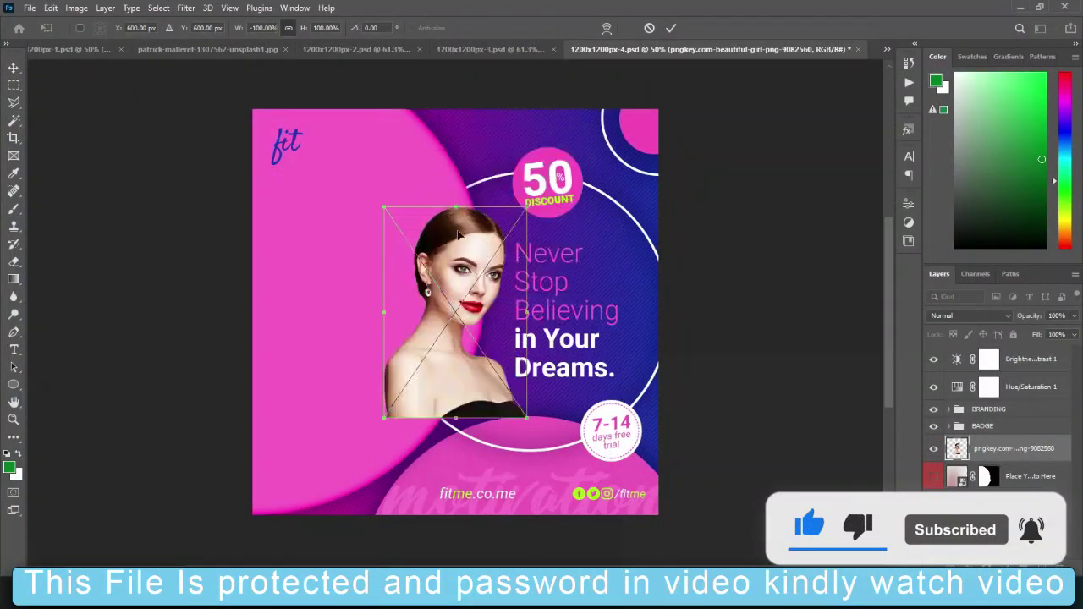
left_click_drag(456, 207, 406, 107)
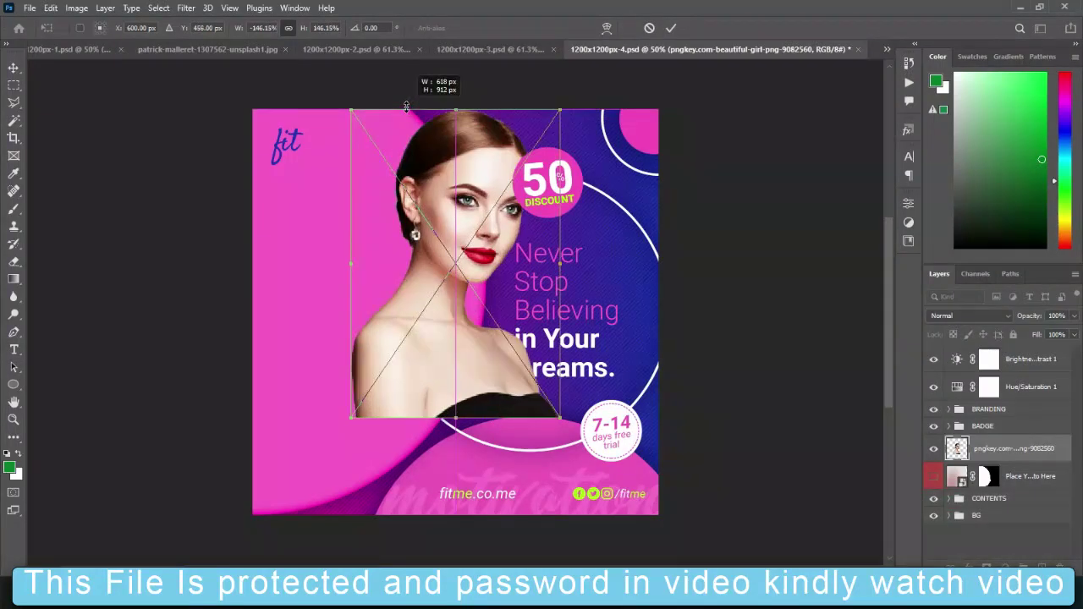
left_click_drag(457, 414, 440, 523)
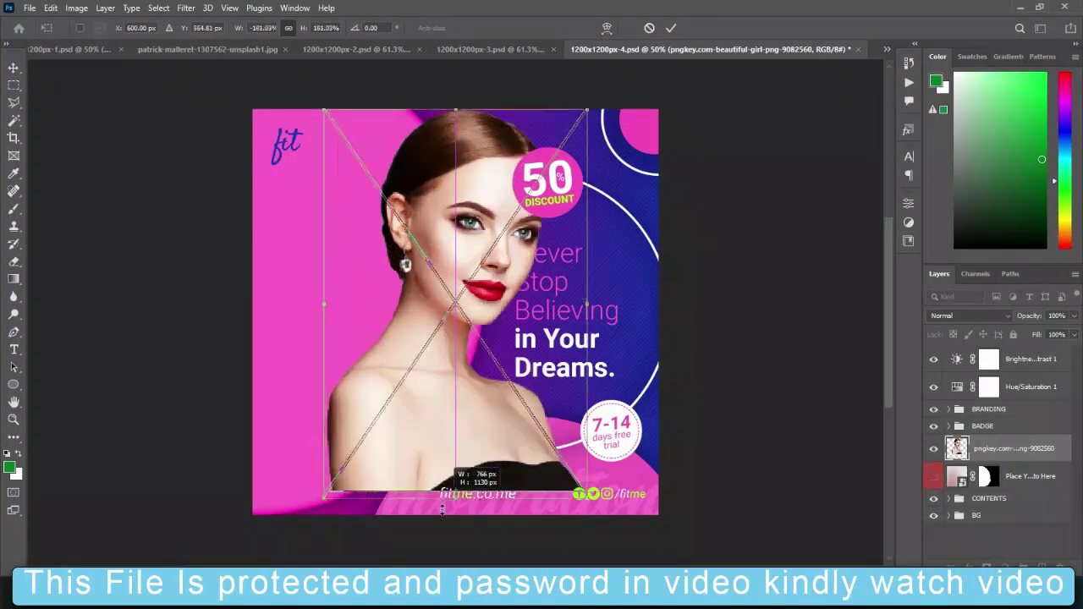
left_click(673, 28)
left_click_drag(484, 193, 366, 198)
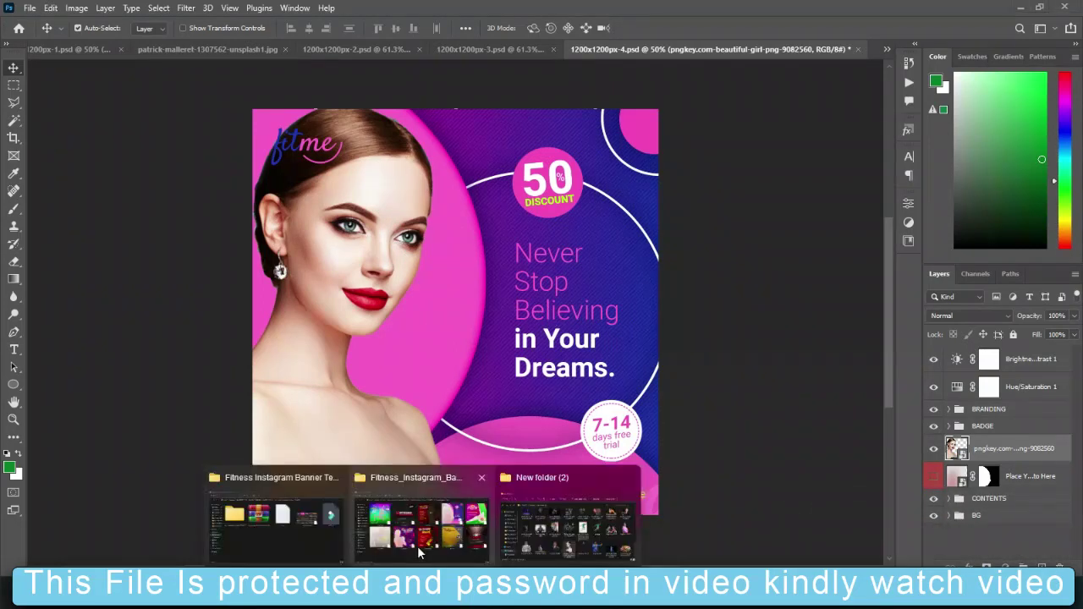
Step: Bring the banner pack Explorer folder back in front of Photoshop
left_click(417, 541)
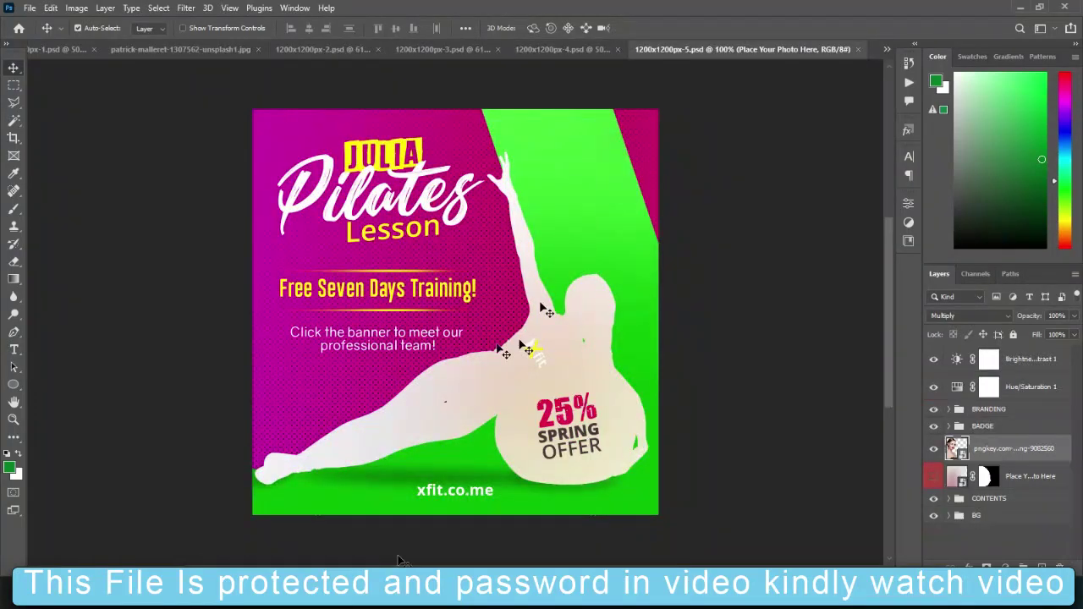
left_click(420, 508)
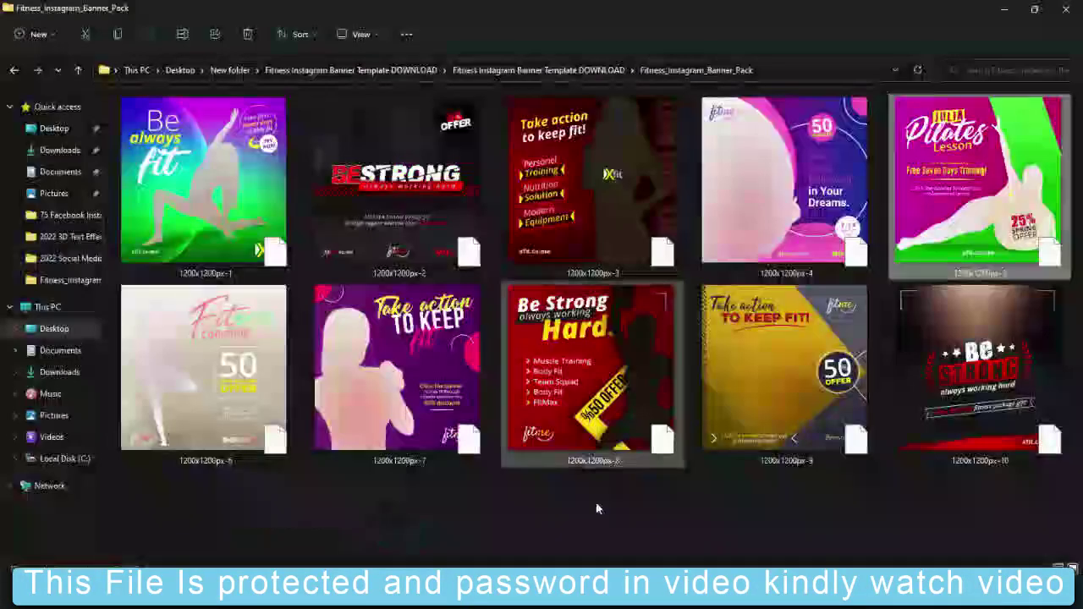